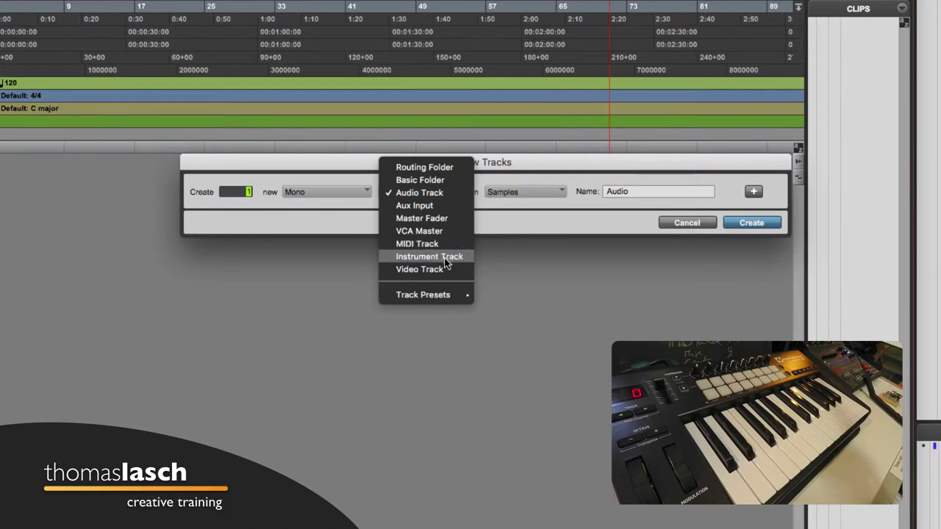
Create one new MIDI track and name it Novation
{"action": "left_click", "coordinate": [425, 245]}
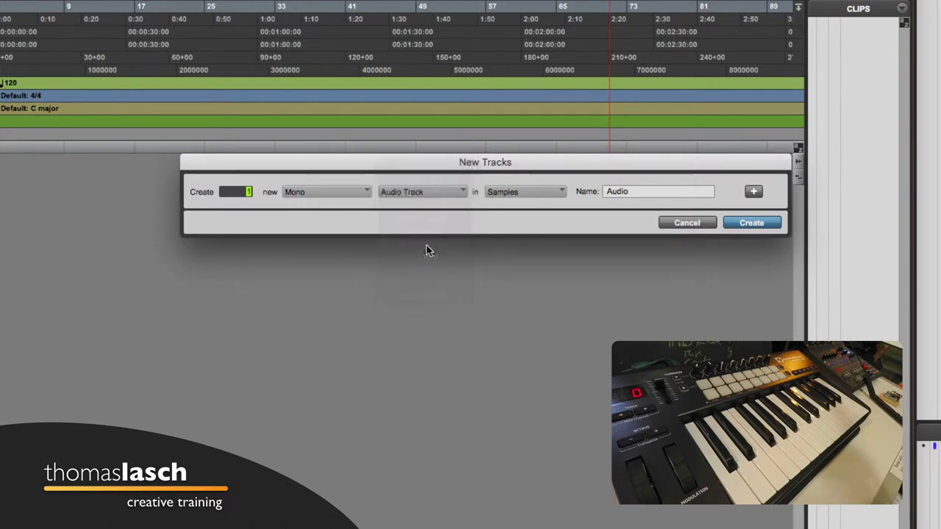
{"action": "left_click", "coordinate": [760, 222]}
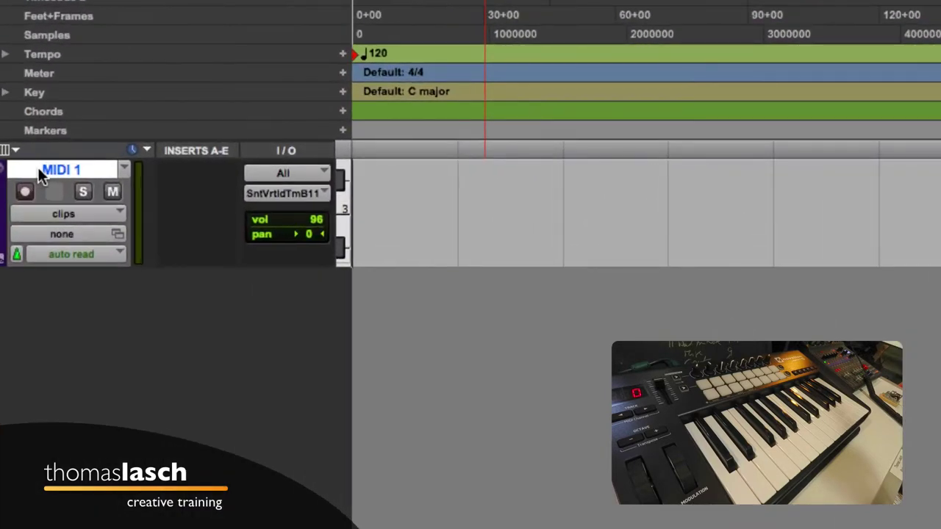
{"action": "double_click", "coordinate": [46, 167]}
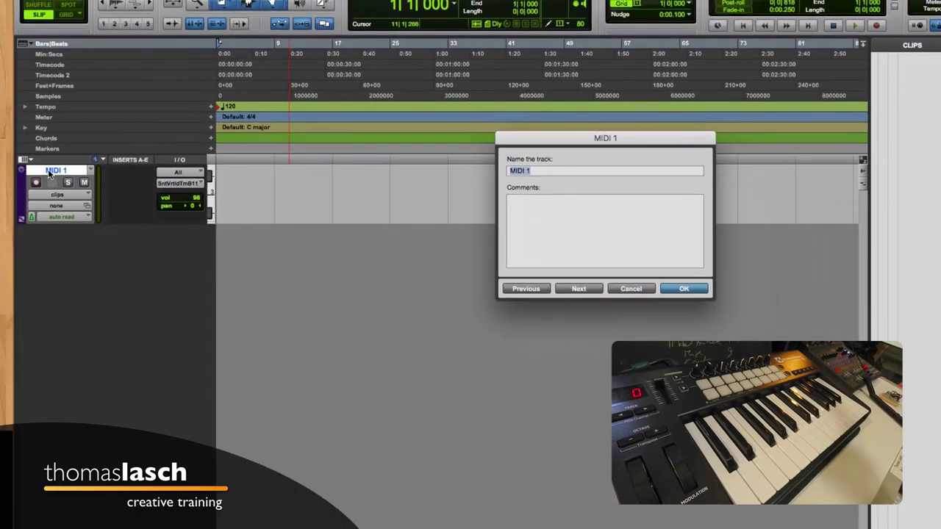
{"action": "type", "text": "Novation"}
{"action": "key", "text": "Return"}
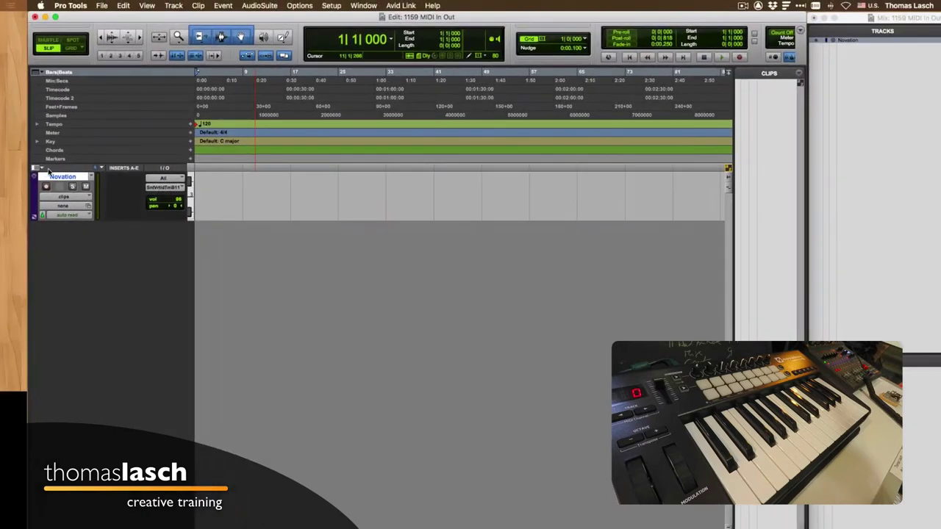
Make the Novation track taller in the Edit window and hide the track list in the Mix window
{"action": "left_click", "coordinate": [37, 169]}
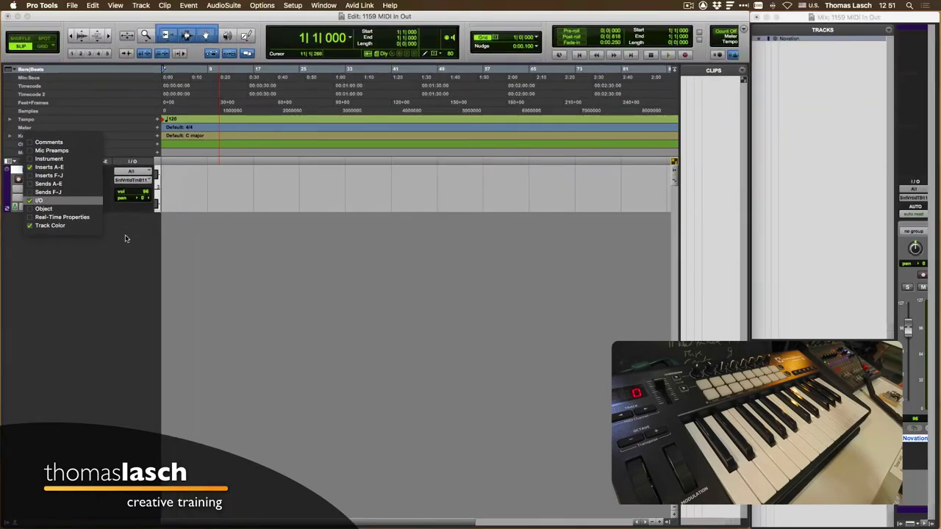
{"action": "left_click", "coordinate": [174, 253]}
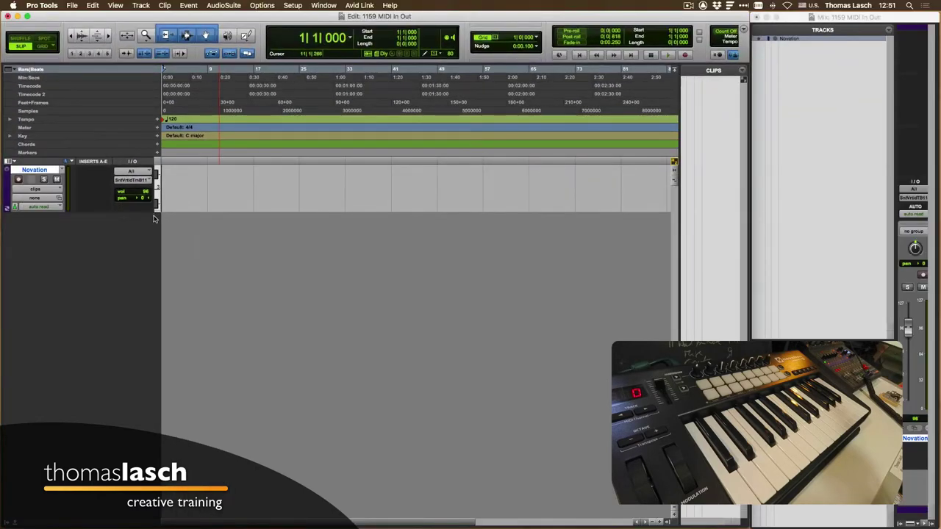
{"action": "left_click_drag", "start_coordinate": [146, 211], "coordinate": [148, 272]}
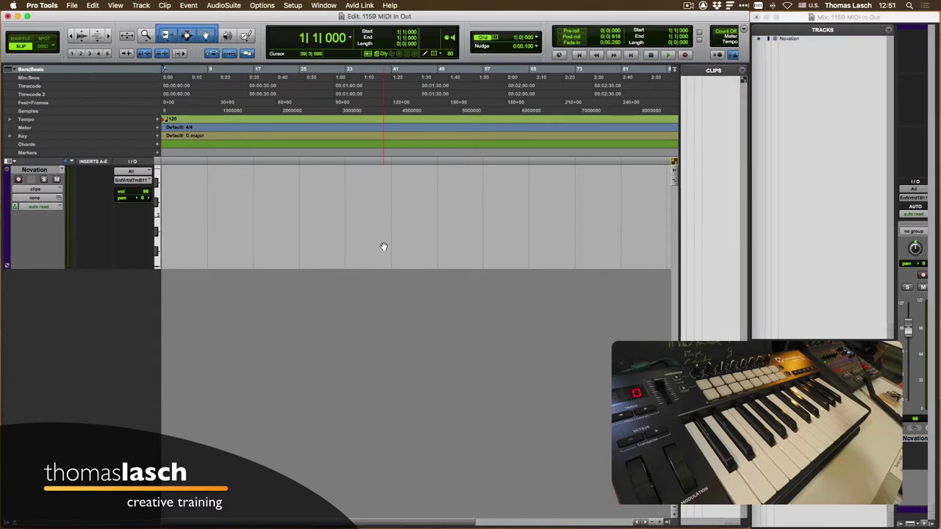
{"action": "key", "text": "super+equal"}
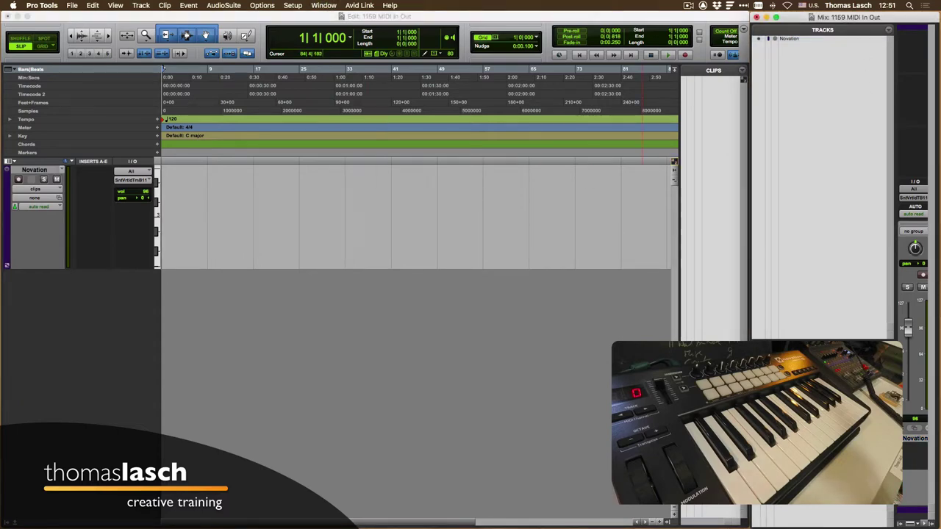
{"action": "left_click", "coordinate": [904, 523]}
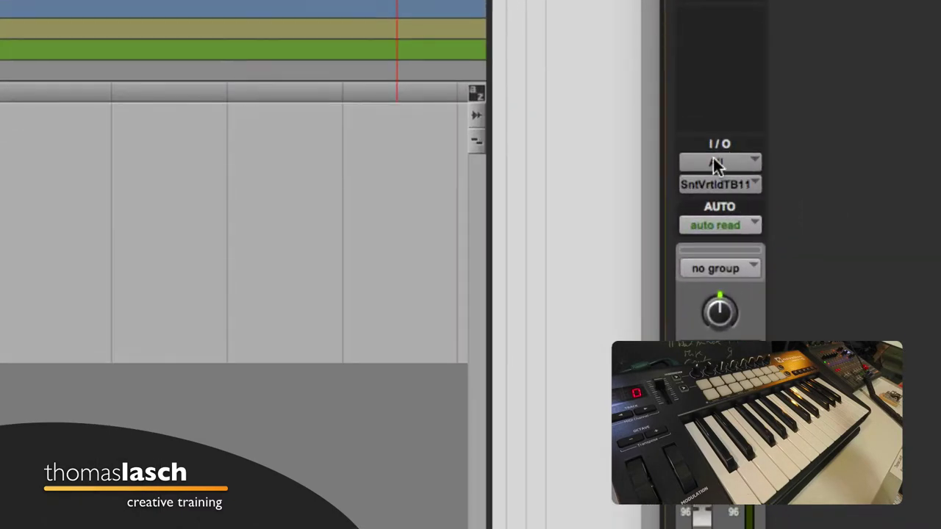
Examine the predefined MIDI output devices and channels offered for the Novation track in the Mix window
{"action": "left_click", "coordinate": [724, 186]}
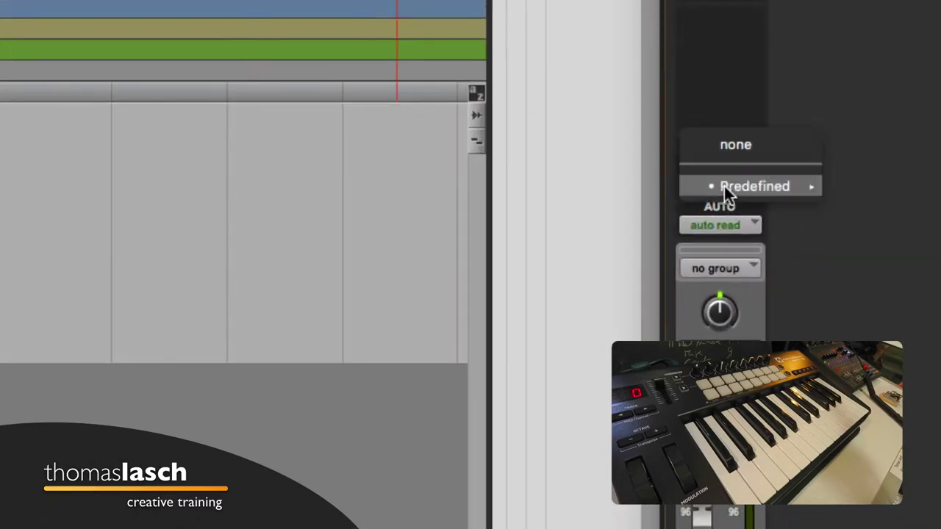
{"action": "mouse_move", "coordinate": [768, 188]}
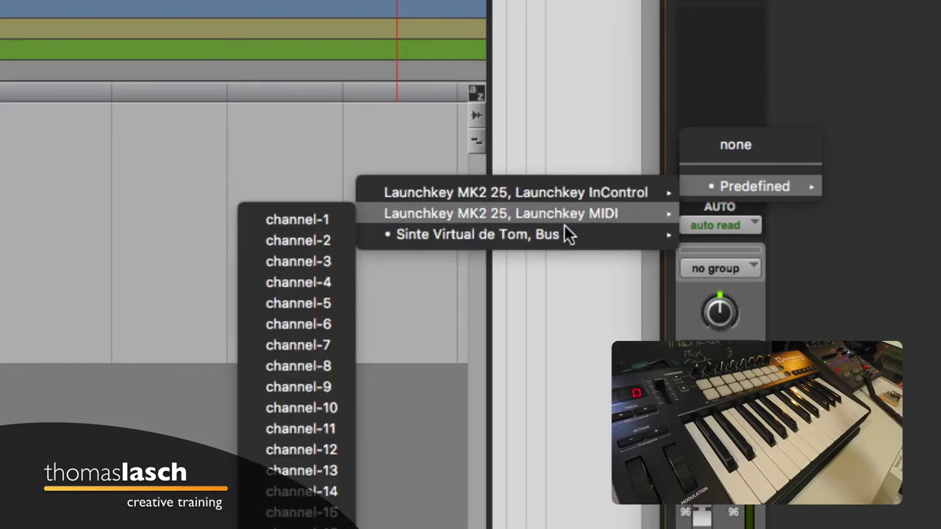
{"action": "mouse_move", "coordinate": [567, 212]}
{"action": "mouse_move", "coordinate": [564, 194]}
{"action": "mouse_move", "coordinate": [536, 231]}
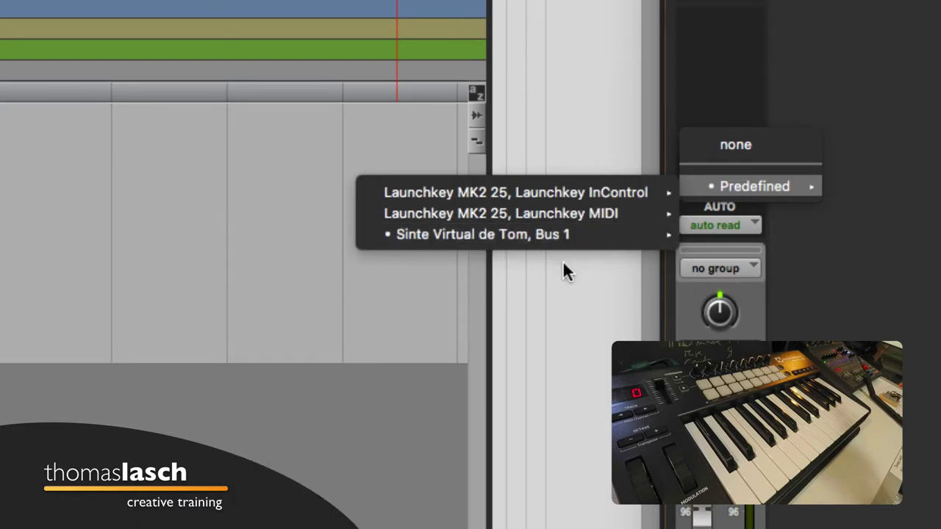
{"action": "mouse_move", "coordinate": [487, 211]}
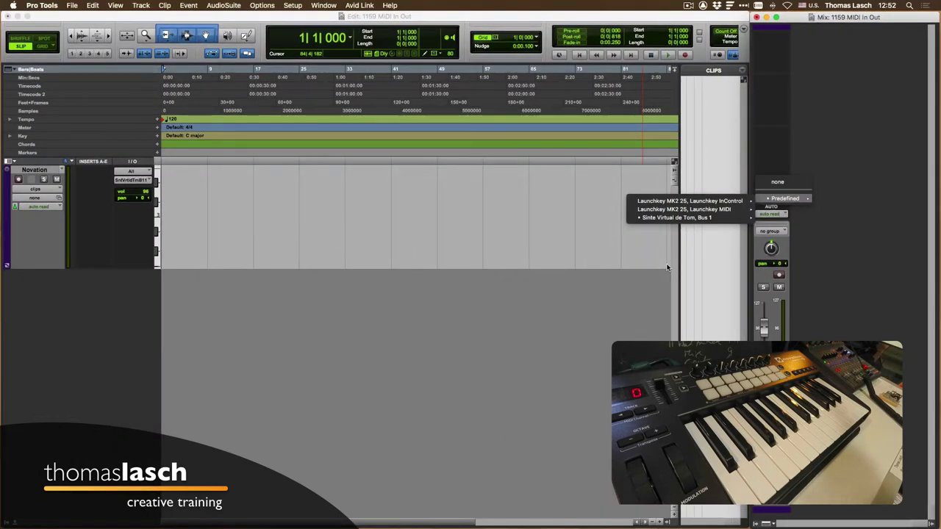
{"action": "left_click", "coordinate": [43, 172]}
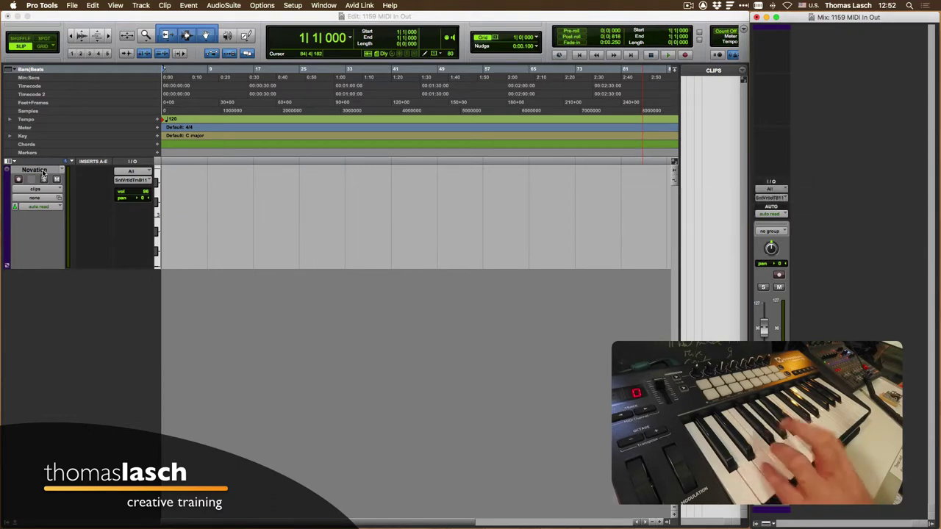
Record-enable the Novation track and record a short MIDI performance from the session start
{"action": "left_click", "coordinate": [18, 180]}
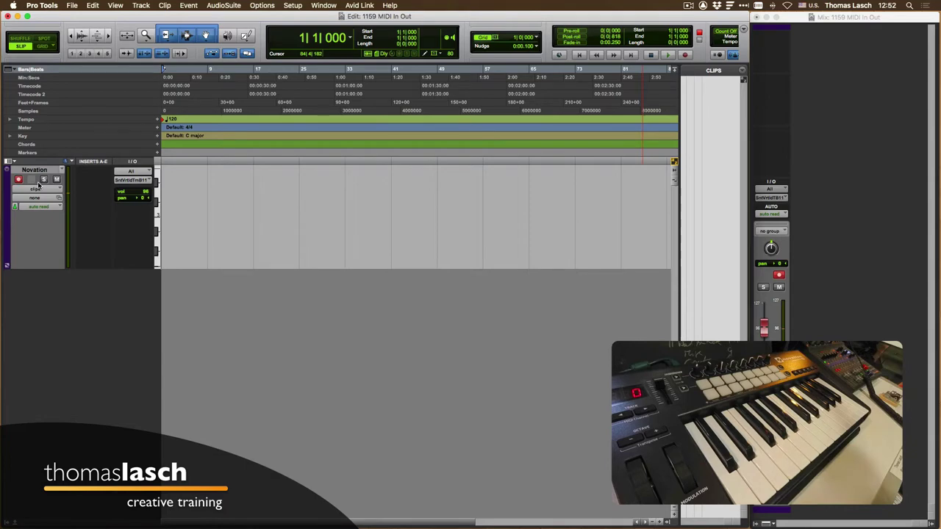
{"action": "key", "text": "super+space"}
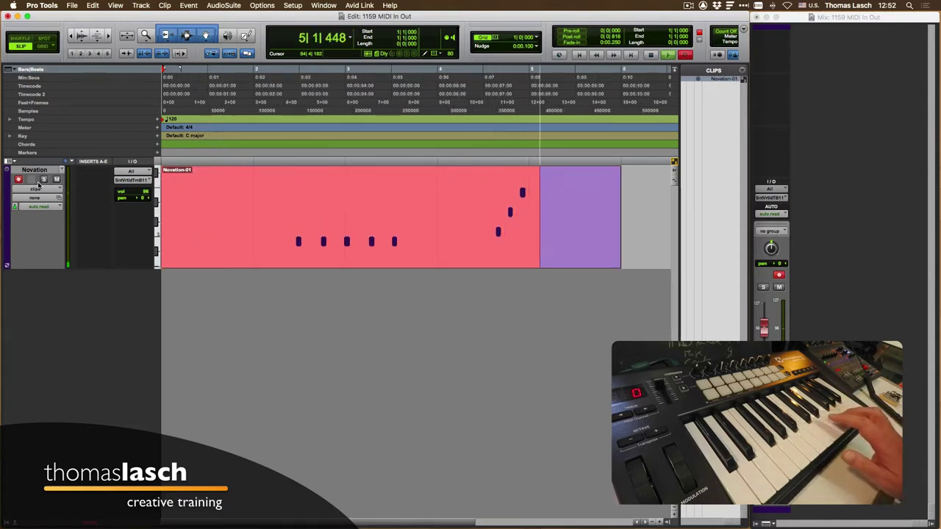
{"action": "key", "text": "space"}
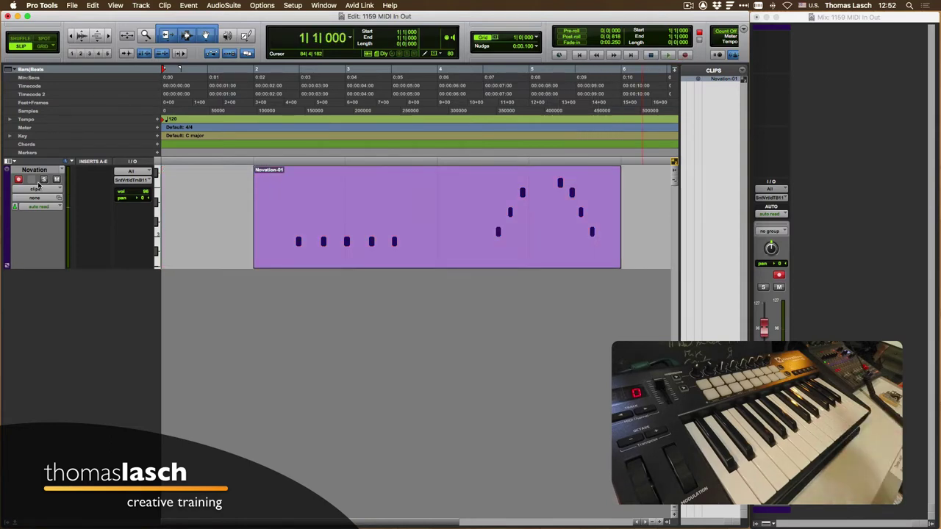
Set the Novation track's MIDI output to none
{"action": "left_click", "coordinate": [132, 183]}
{"action": "left_click", "coordinate": [133, 165]}
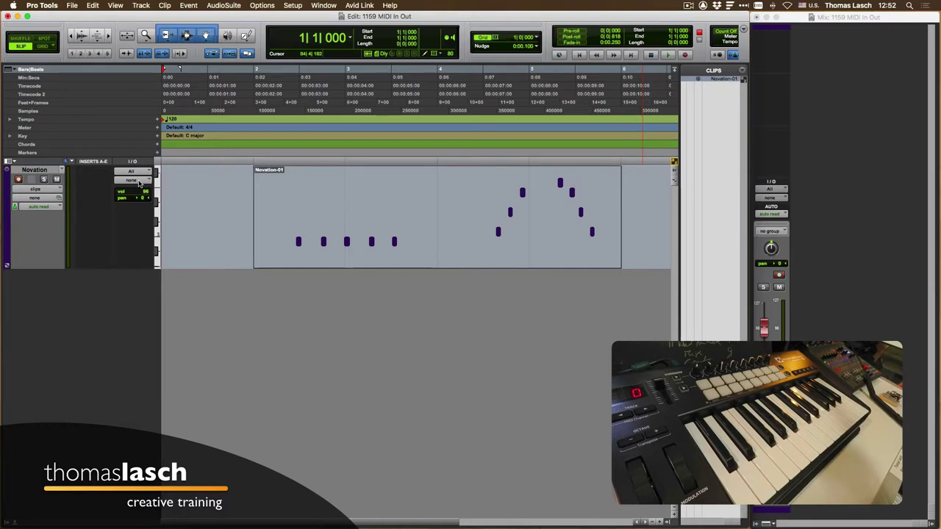
Try routing the Novation track's MIDI output to Launchkey MK2 25, Launchkey InControl channel-1, and reset it to none
{"action": "left_click", "coordinate": [139, 184]}
{"action": "mouse_move", "coordinate": [140, 200]}
{"action": "mouse_move", "coordinate": [191, 203]}
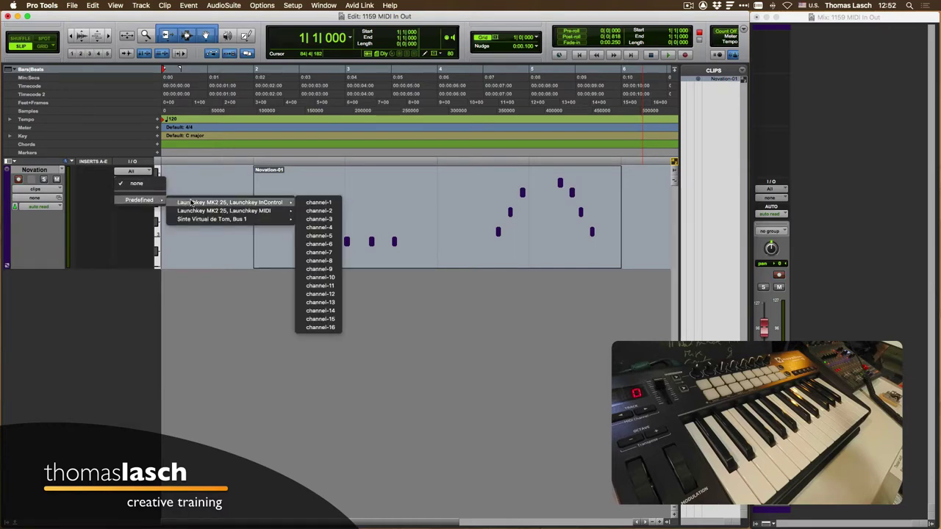
{"action": "left_click", "coordinate": [320, 203]}
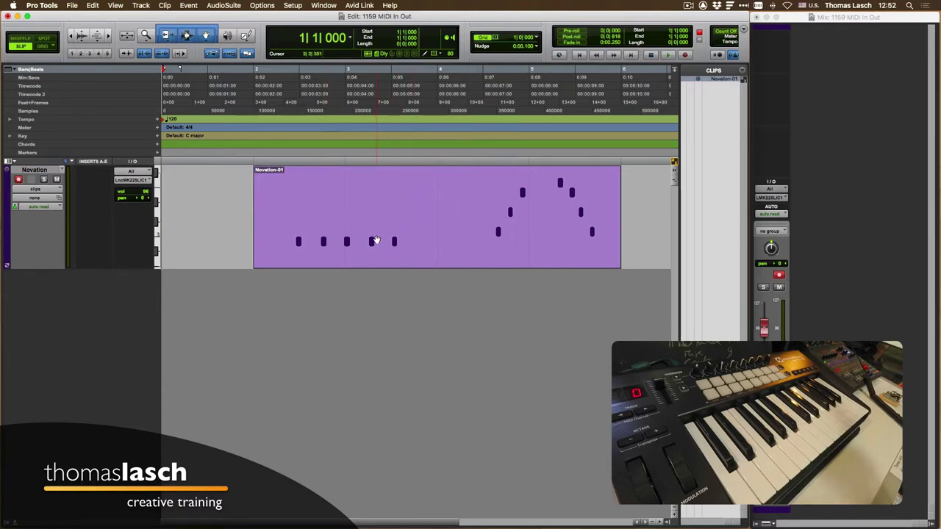
{"action": "left_click", "coordinate": [133, 181]}
{"action": "left_click", "coordinate": [135, 164]}
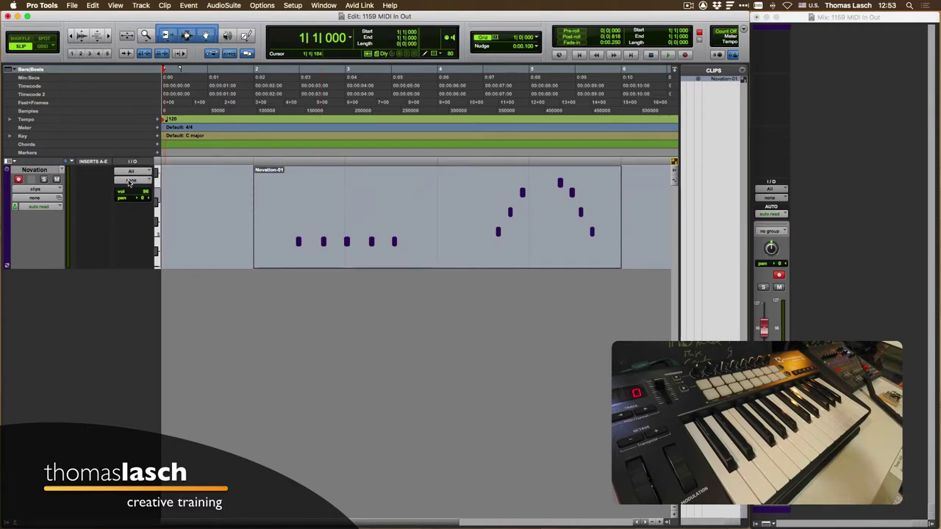
Create one new stereo Aux Input track named Instrumento Virtual
{"action": "key", "text": "super+shift+n"}
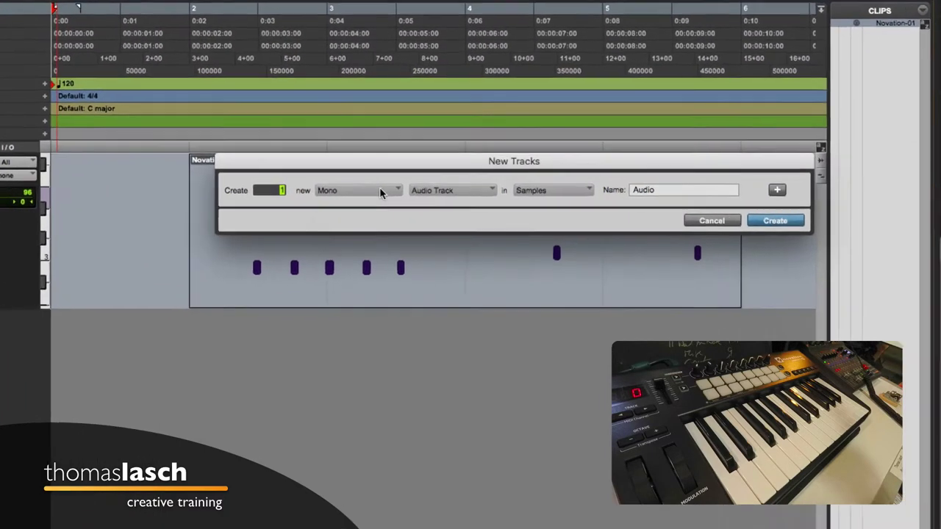
{"action": "left_click", "coordinate": [380, 190]}
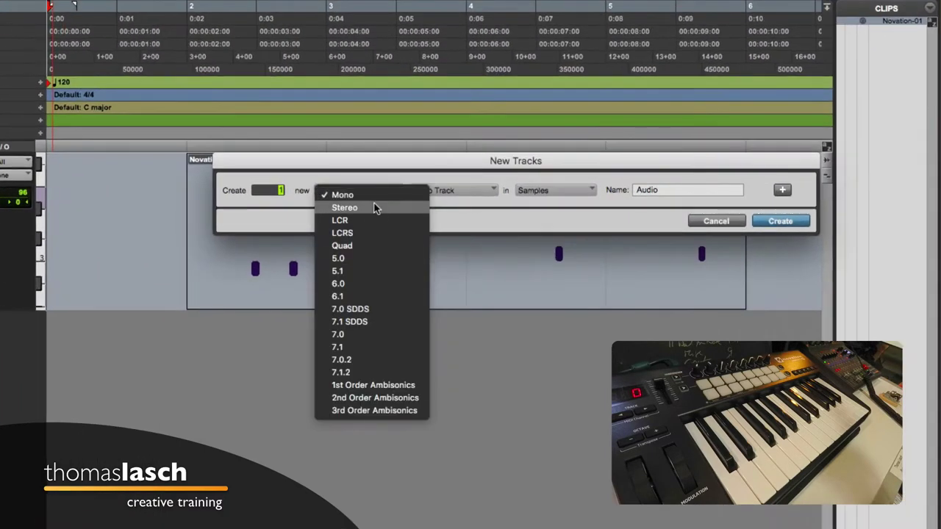
{"action": "left_click", "coordinate": [379, 201]}
{"action": "left_click", "coordinate": [464, 192]}
{"action": "left_click", "coordinate": [462, 201]}
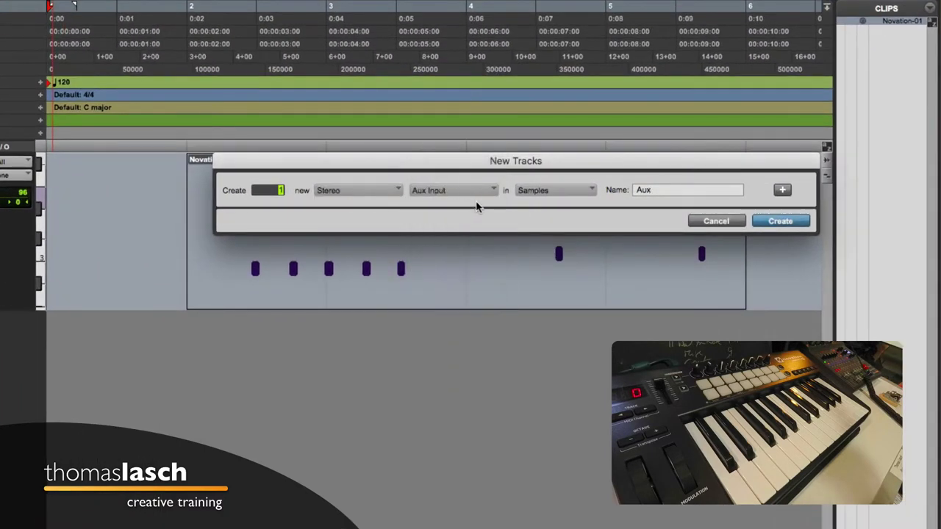
{"action": "double_click", "coordinate": [652, 190]}
{"action": "type", "text": "Instrumento "}
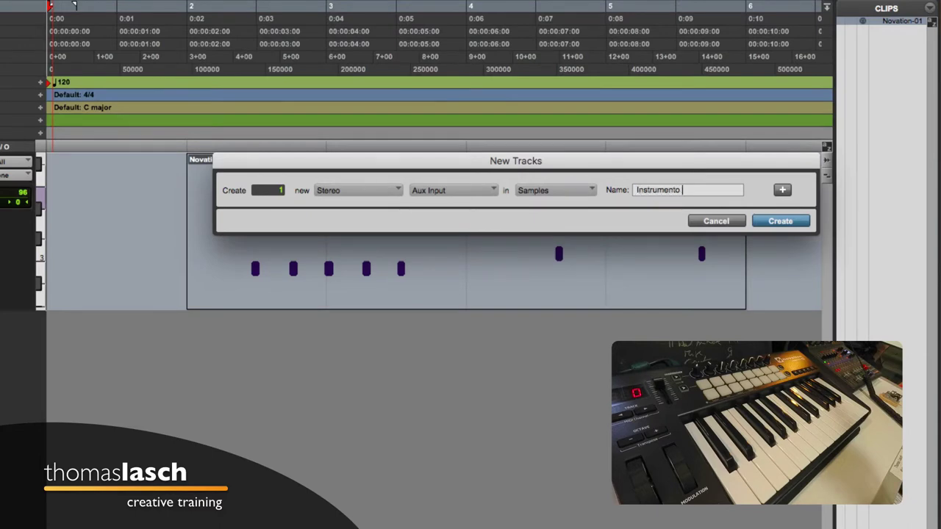
{"action": "type", "text": "Virtual"}
{"action": "key", "text": "Return"}
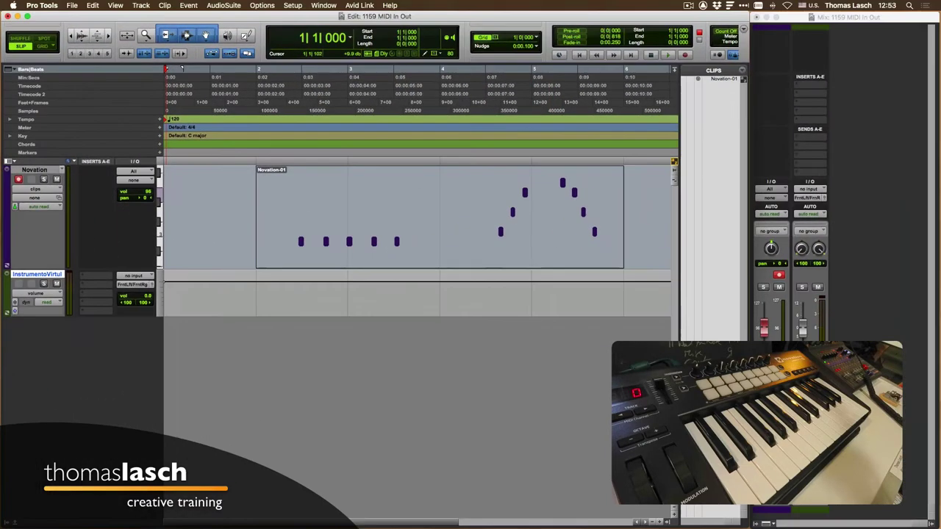
Insert the multichannel instrument plug-in Xpand!2 (stereo) on the Instrumento Virtual track and reposition its window
{"action": "left_click", "coordinate": [125, 282]}
{"action": "mouse_move", "coordinate": [163, 285]}
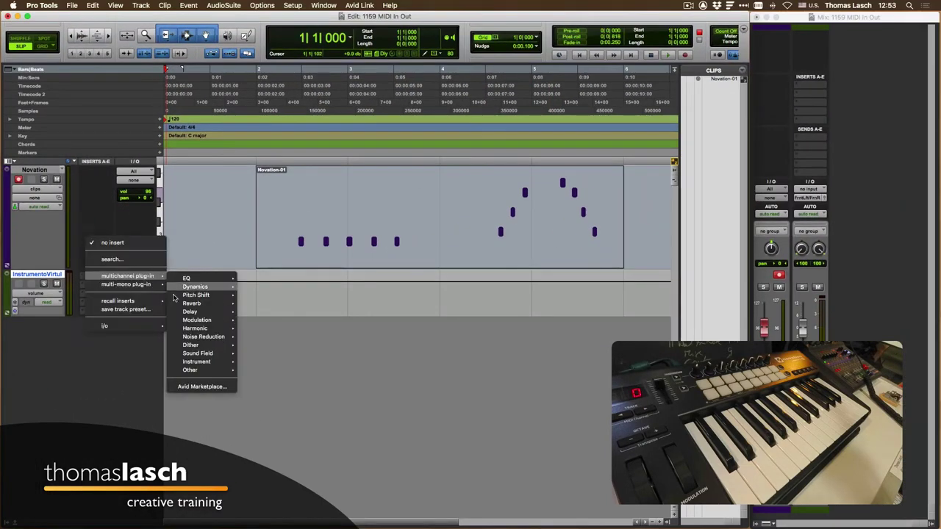
{"action": "mouse_move", "coordinate": [197, 362]}
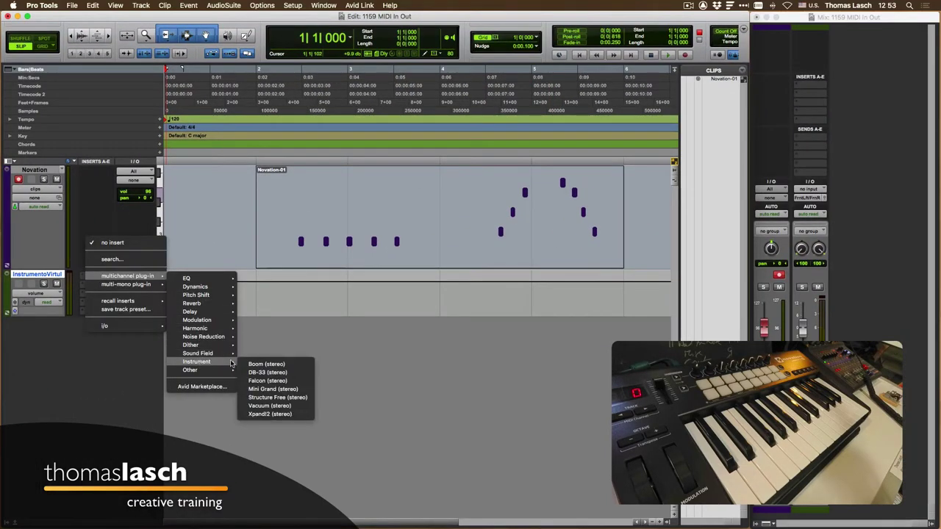
{"action": "left_click", "coordinate": [270, 414]}
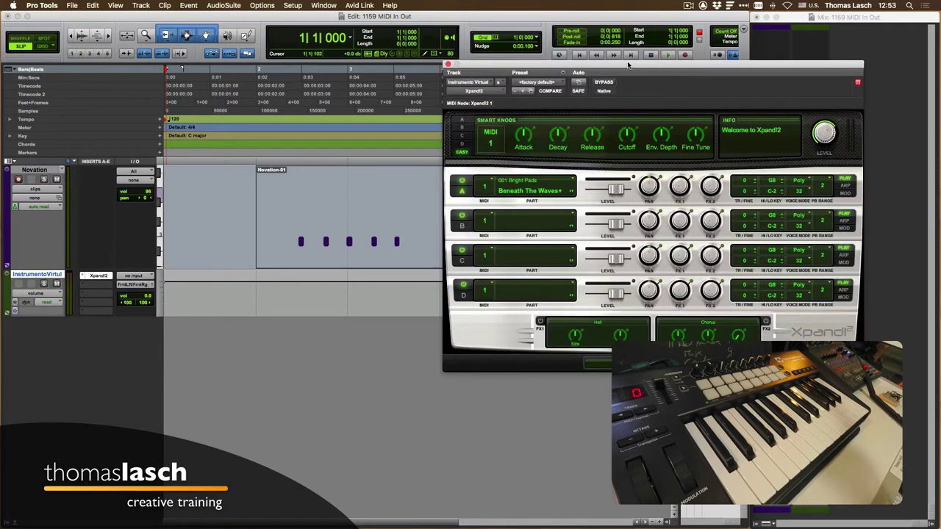
{"action": "left_click_drag", "start_coordinate": [628, 65], "coordinate": [553, 59]}
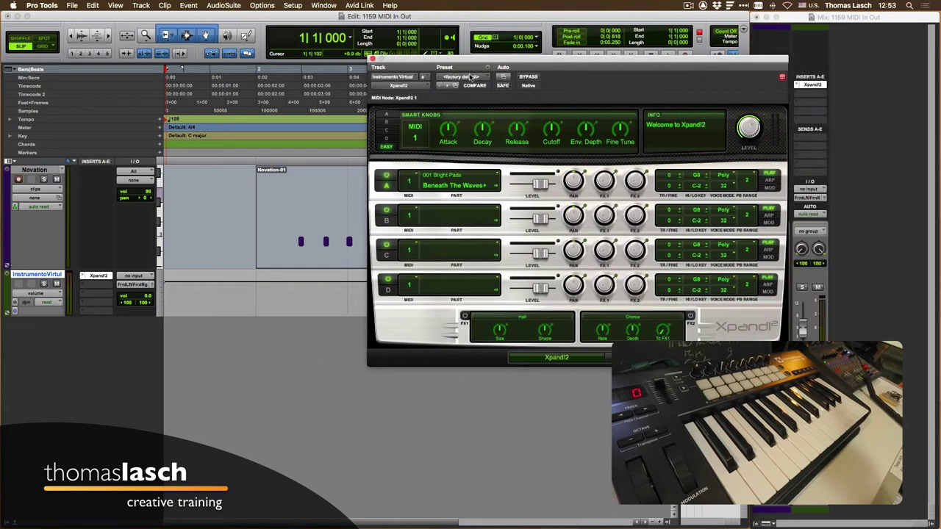
Load the +04 Woody Fretless preset from 25 Basses in Xpand!2 and move the plug-in window clear of the tracks
{"action": "left_click", "coordinate": [471, 77]}
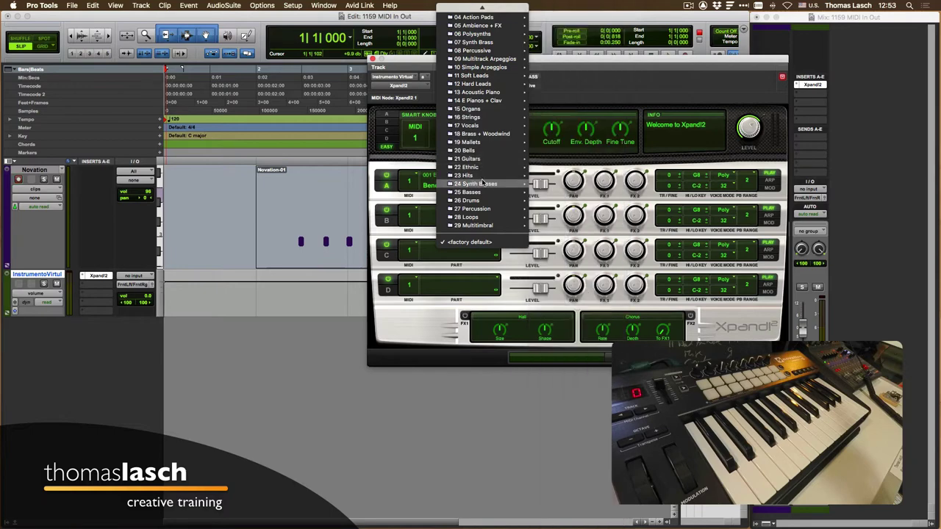
{"action": "mouse_move", "coordinate": [476, 118]}
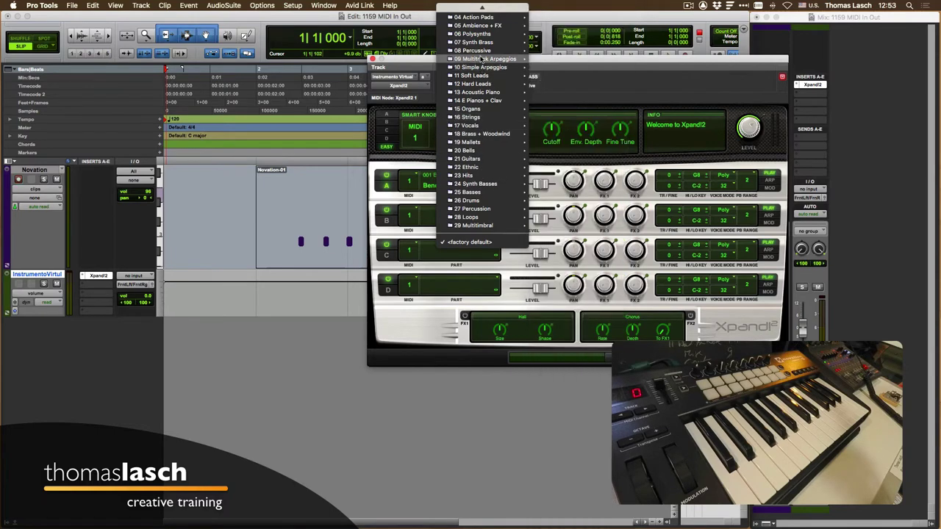
{"action": "mouse_move", "coordinate": [478, 53]}
{"action": "mouse_move", "coordinate": [481, 193]}
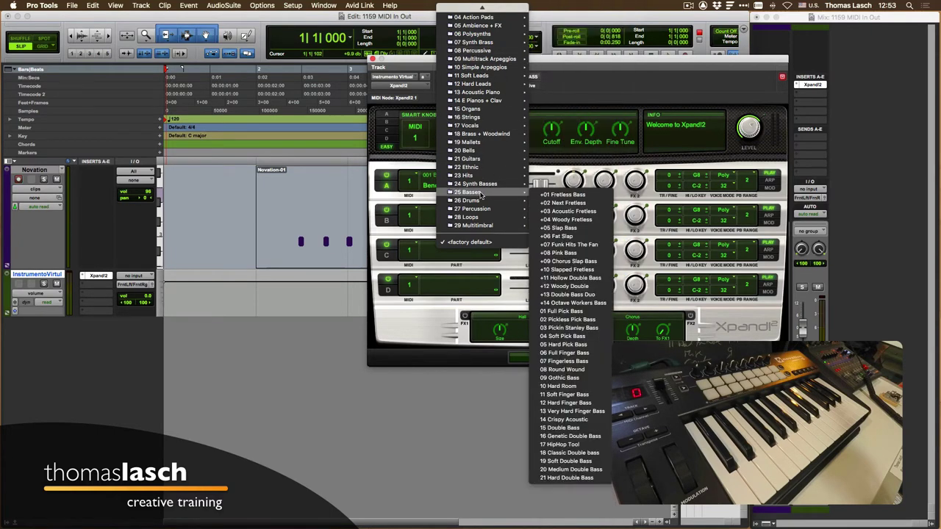
{"action": "left_click", "coordinate": [574, 220]}
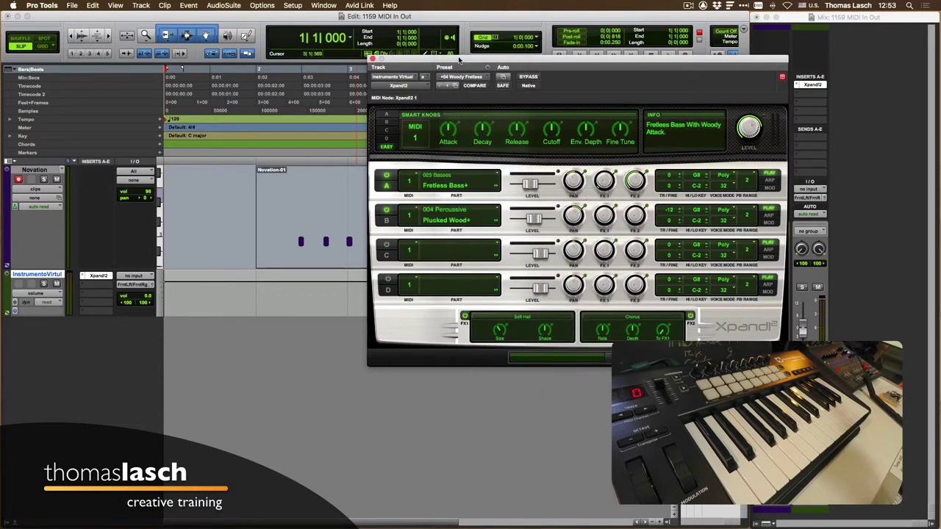
{"action": "left_click_drag", "start_coordinate": [460, 59], "coordinate": [555, 53]}
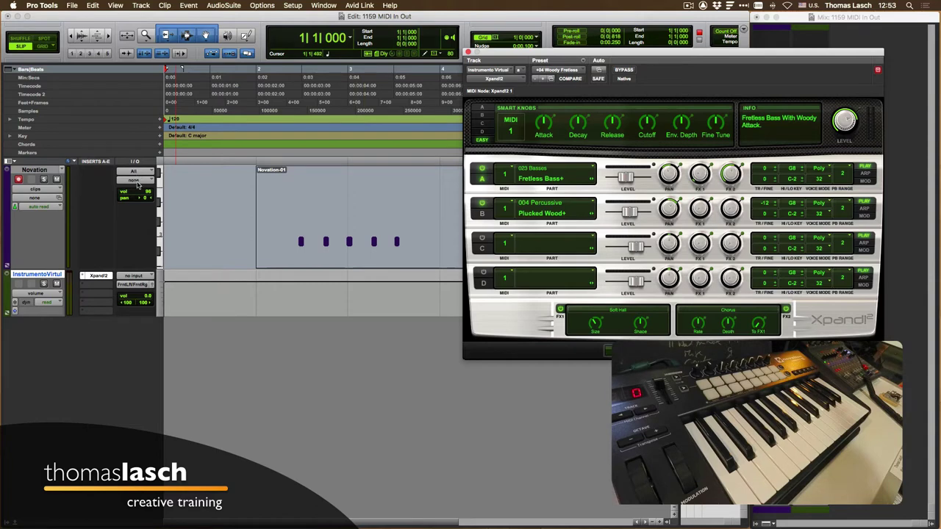
Route the Novation track's MIDI output to Instrumento Virtual - Xpand!2 1, channel-1
{"action": "left_click", "coordinate": [140, 182]}
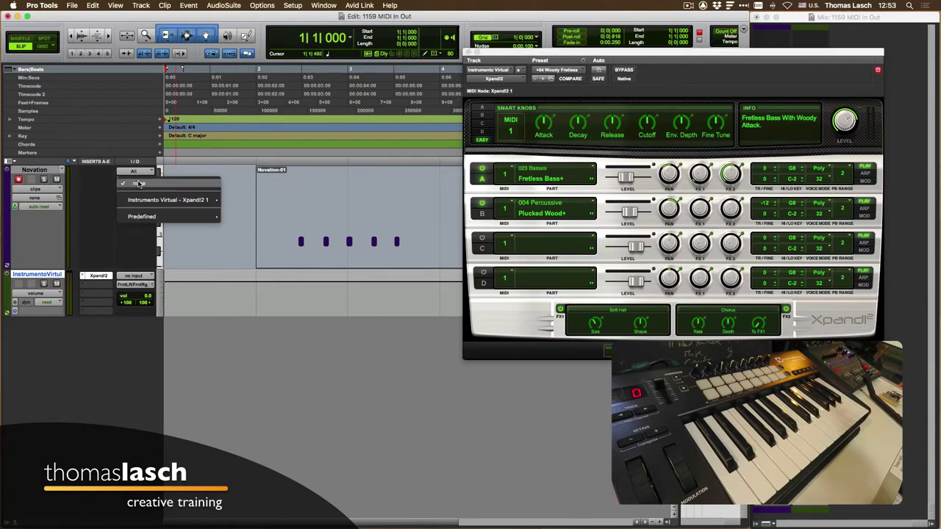
{"action": "mouse_move", "coordinate": [143, 201]}
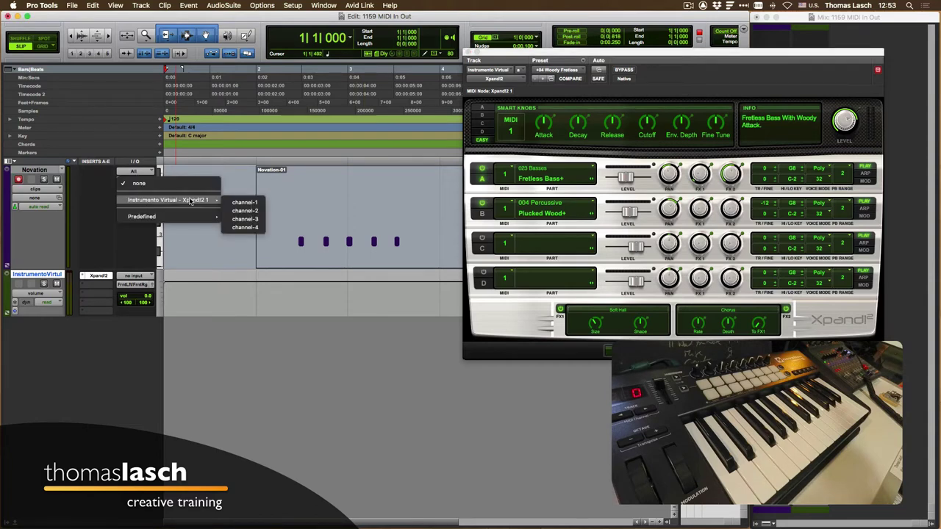
{"action": "left_click", "coordinate": [238, 204]}
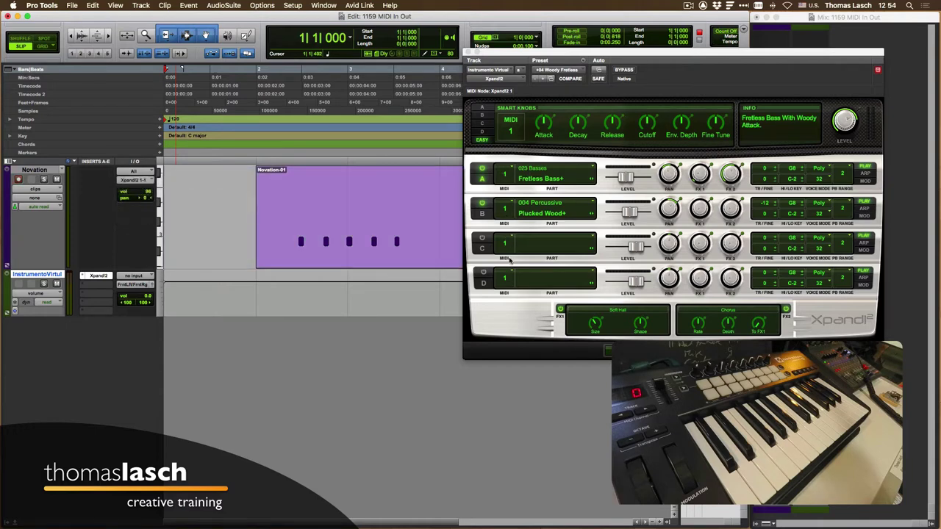
Check the MIDI channel choices for parts A and B in Xpand!2
{"action": "left_click", "coordinate": [505, 174]}
{"action": "left_click", "coordinate": [501, 186]}
{"action": "left_click", "coordinate": [507, 211]}
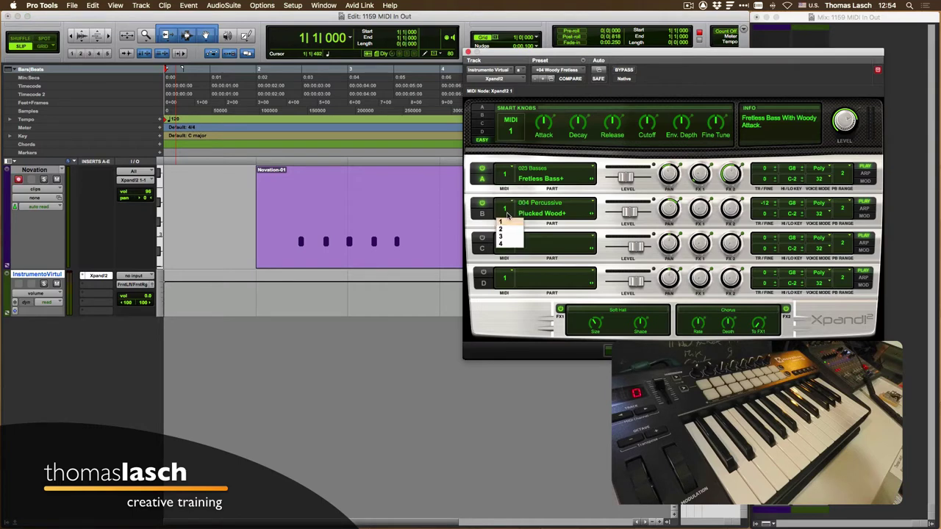
{"action": "left_click", "coordinate": [537, 210]}
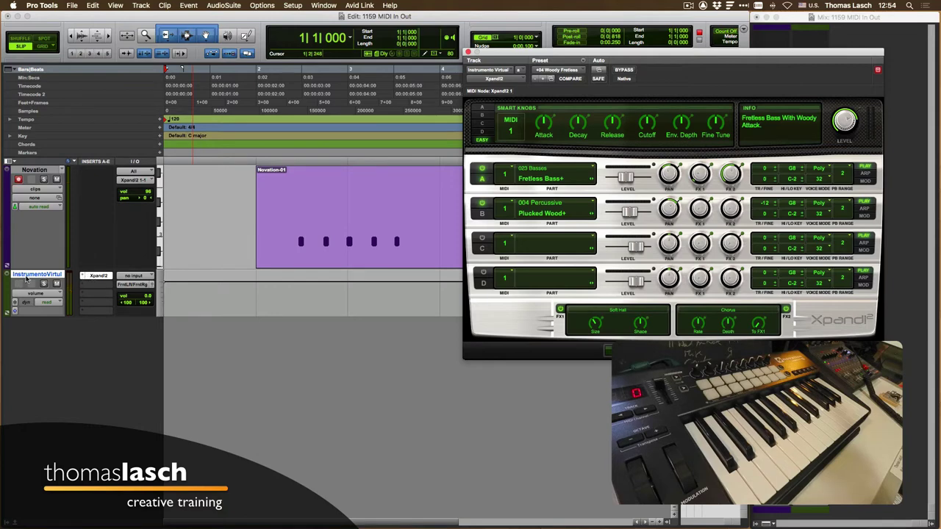
Disarm and select the Novation track, and set the Default Thru Instrument in the MIDI preferences to none
{"action": "left_click", "coordinate": [19, 179]}
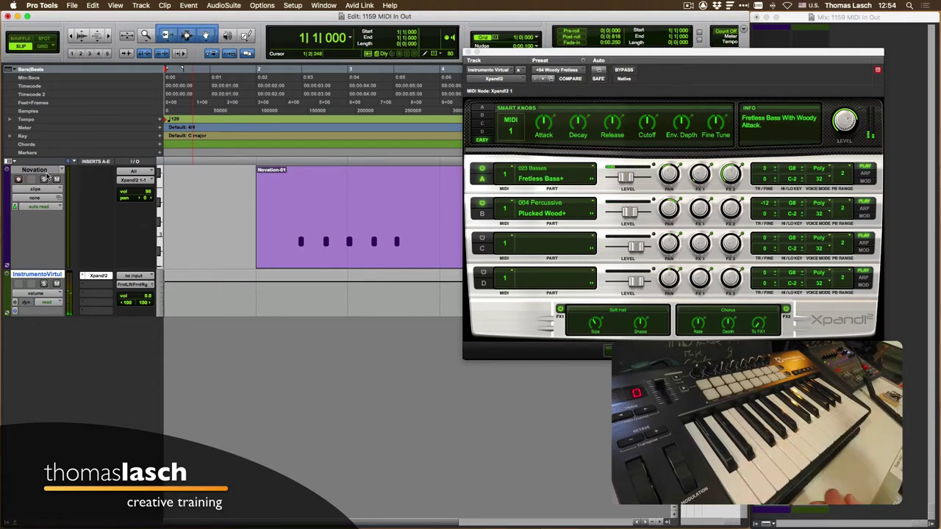
{"action": "left_click", "coordinate": [45, 172]}
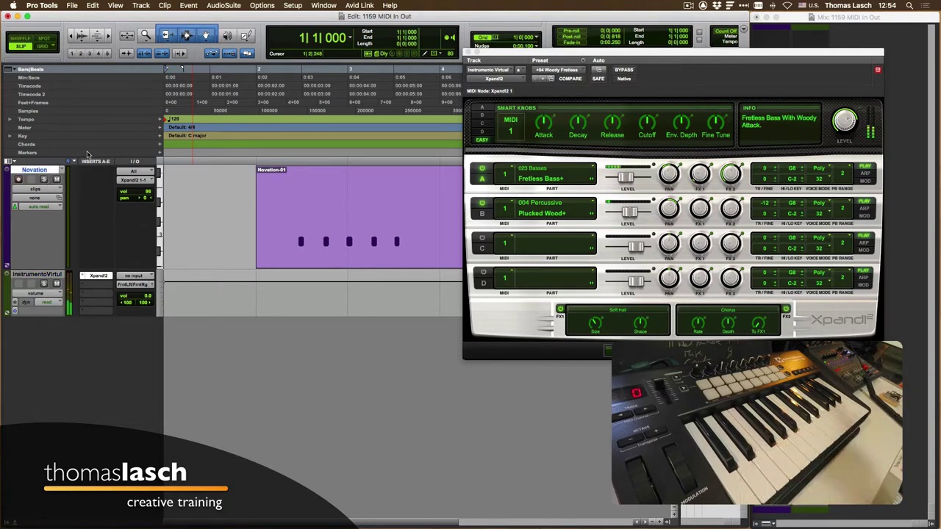
{"action": "left_click", "coordinate": [293, 5]}
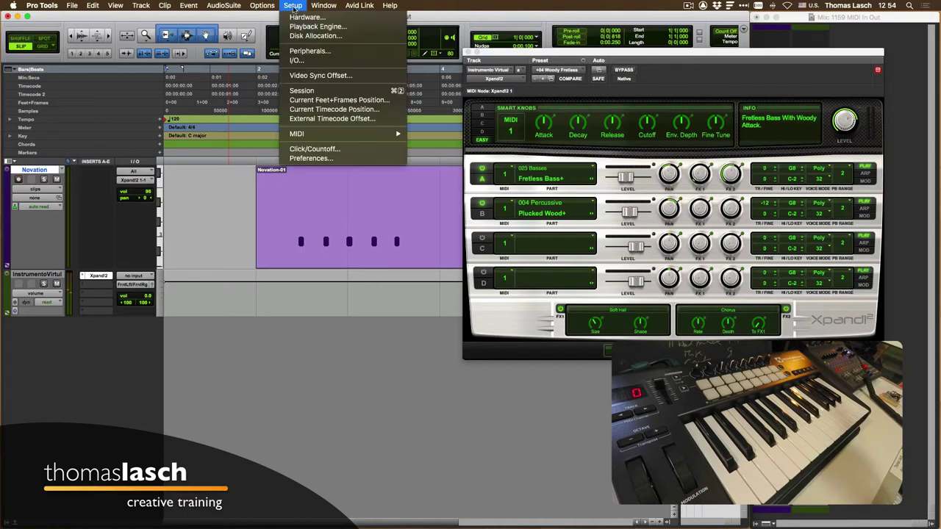
{"action": "left_click", "coordinate": [314, 158]}
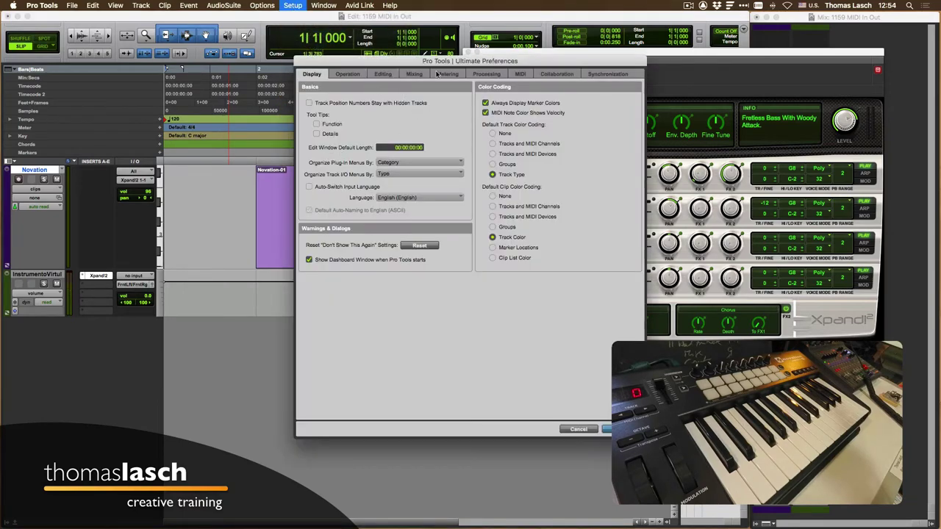
{"action": "left_click", "coordinate": [519, 74]}
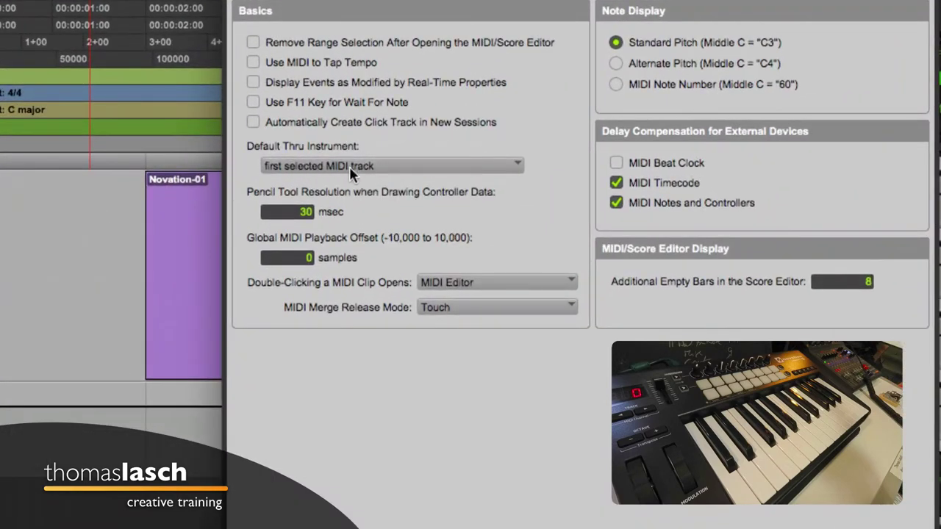
{"action": "left_click", "coordinate": [413, 168]}
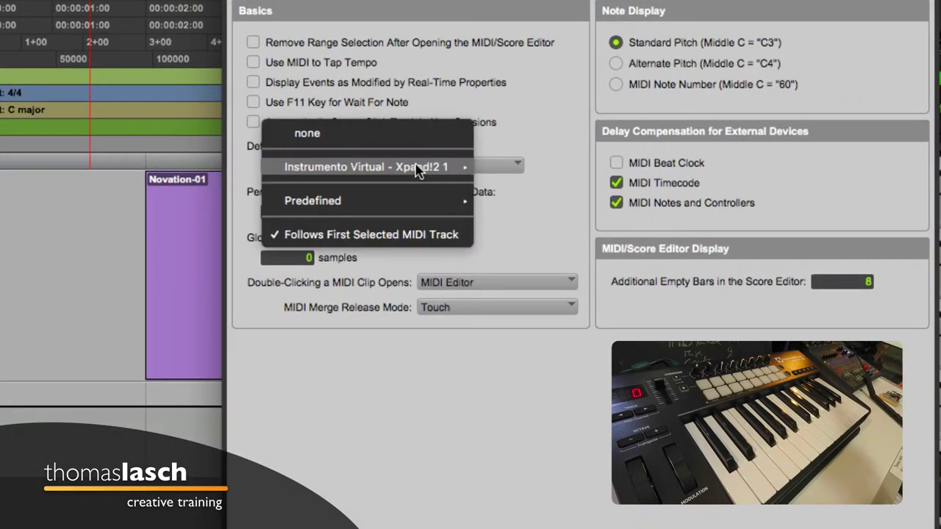
{"action": "left_click", "coordinate": [366, 135]}
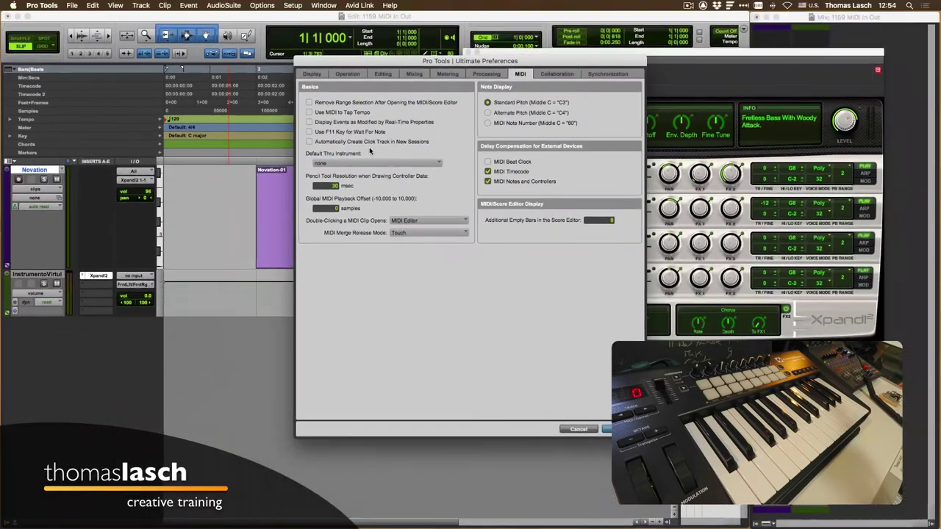
{"action": "key", "text": "Return"}
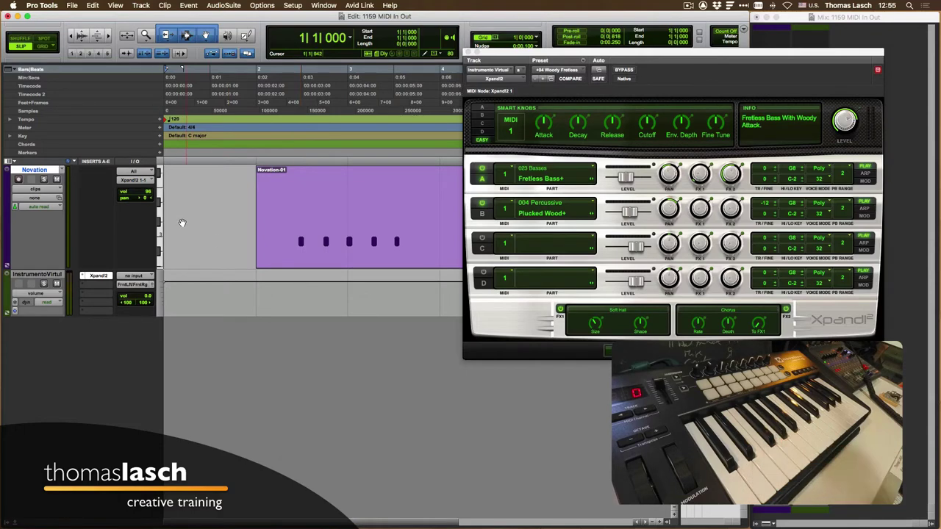
Toggle record arming on the Novation track, and delete both the Novation and Instrumento Virtual tracks, including their active clips
{"action": "left_click", "coordinate": [18, 179]}
{"action": "right_click", "coordinate": [44, 275]}
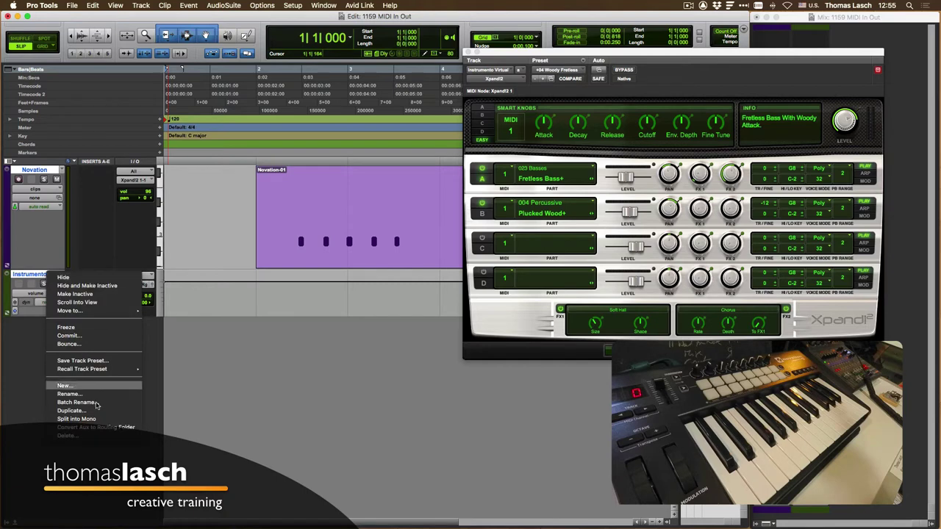
{"action": "left_click", "coordinate": [94, 436]}
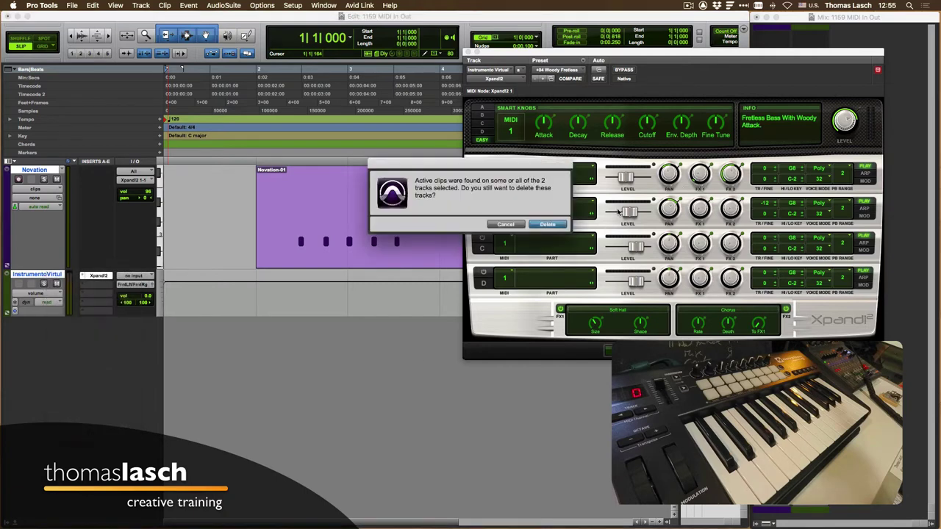
{"action": "left_click", "coordinate": [548, 224]}
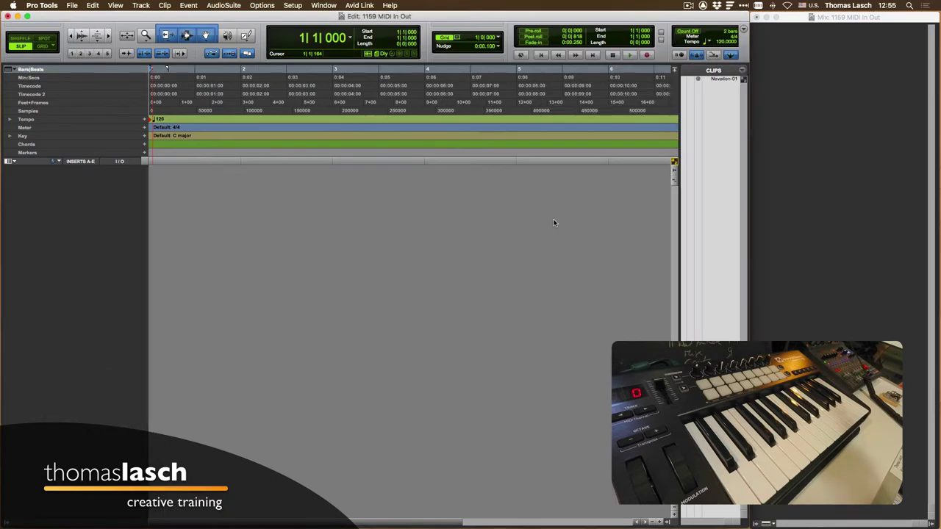
Create one new stereo Instrument Track in Ticks with the name Inst, and enlarge its track height
{"action": "left_click", "coordinate": [139, 6]}
{"action": "left_click", "coordinate": [147, 18]}
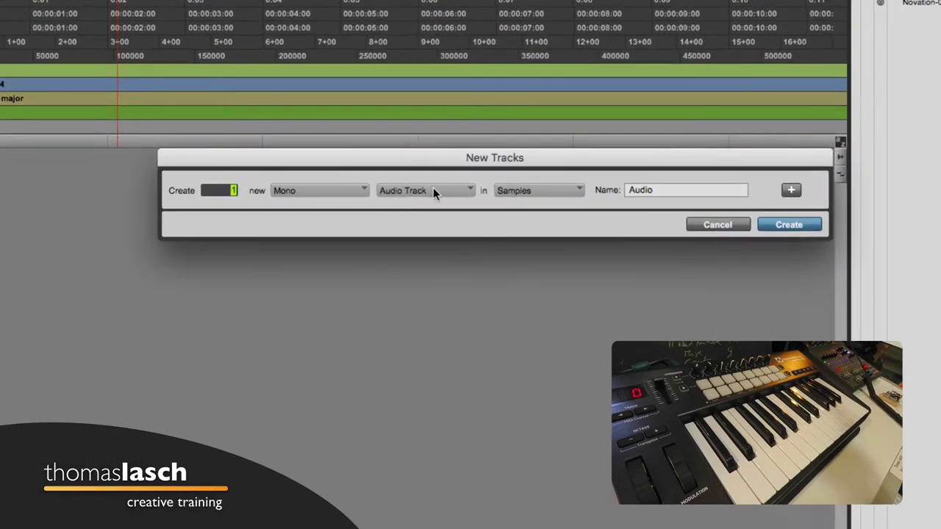
{"action": "left_click", "coordinate": [433, 191]}
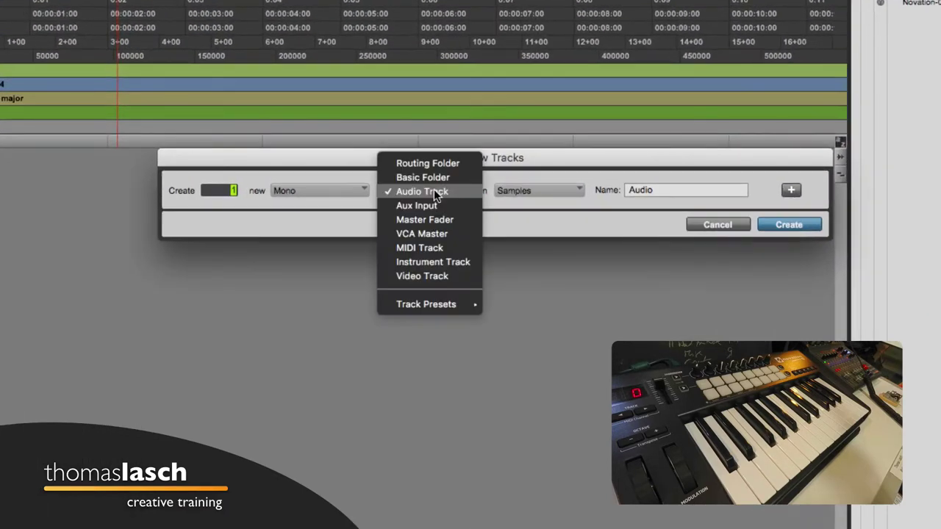
{"action": "left_click", "coordinate": [439, 260]}
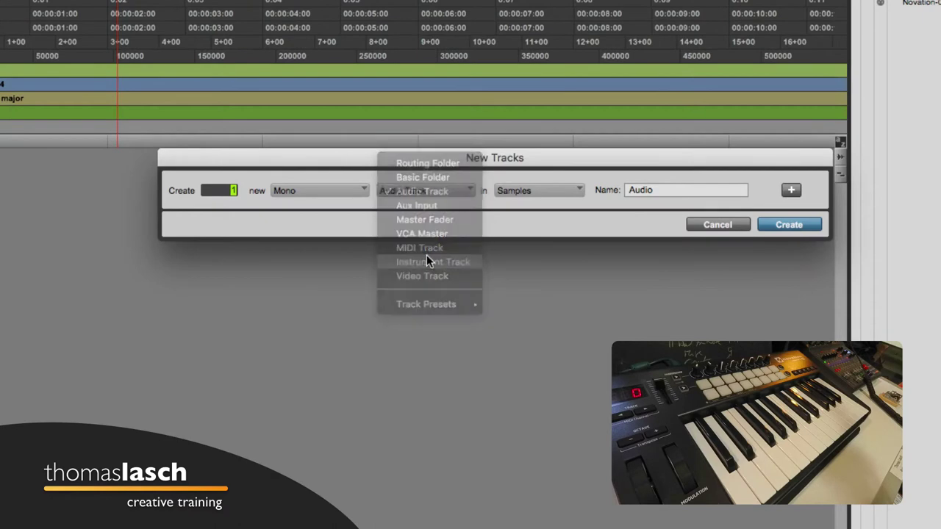
{"action": "left_click", "coordinate": [342, 190]}
{"action": "left_click", "coordinate": [340, 208]}
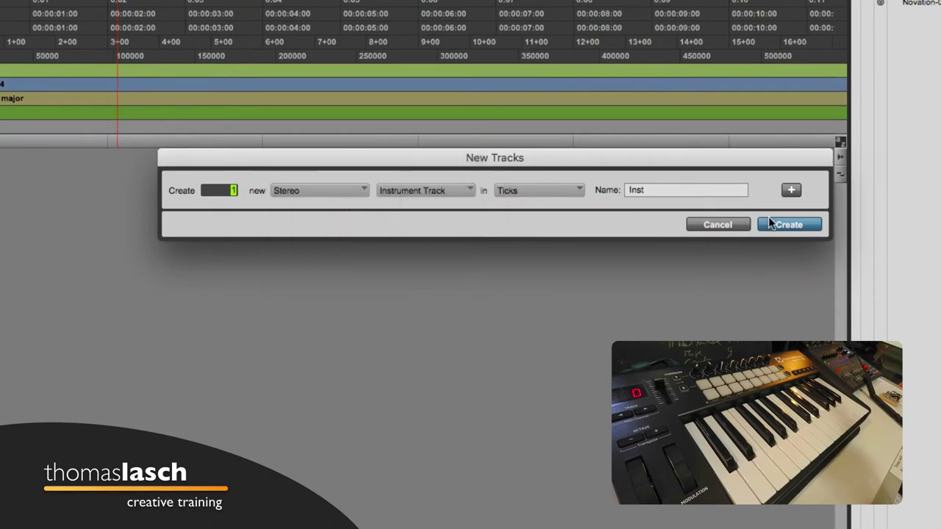
{"action": "key", "text": "Return"}
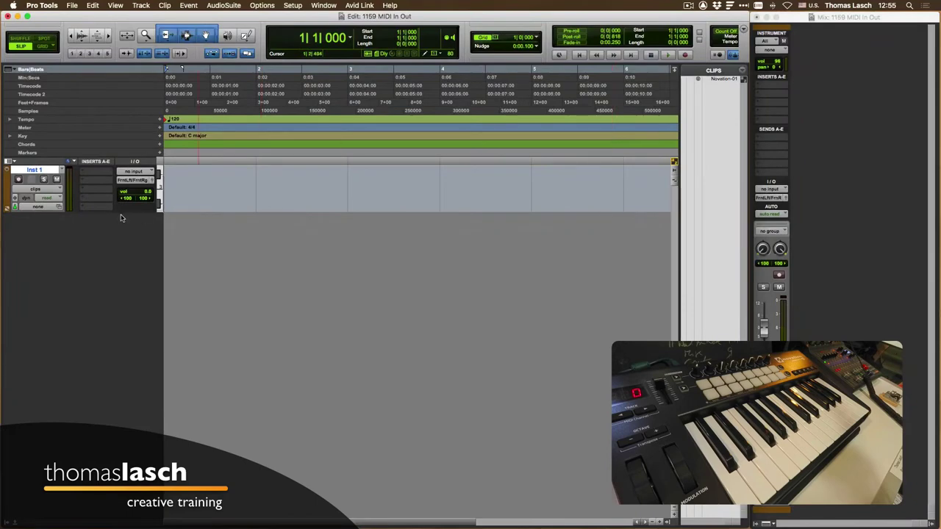
{"action": "left_click_drag", "start_coordinate": [141, 211], "coordinate": [142, 302]}
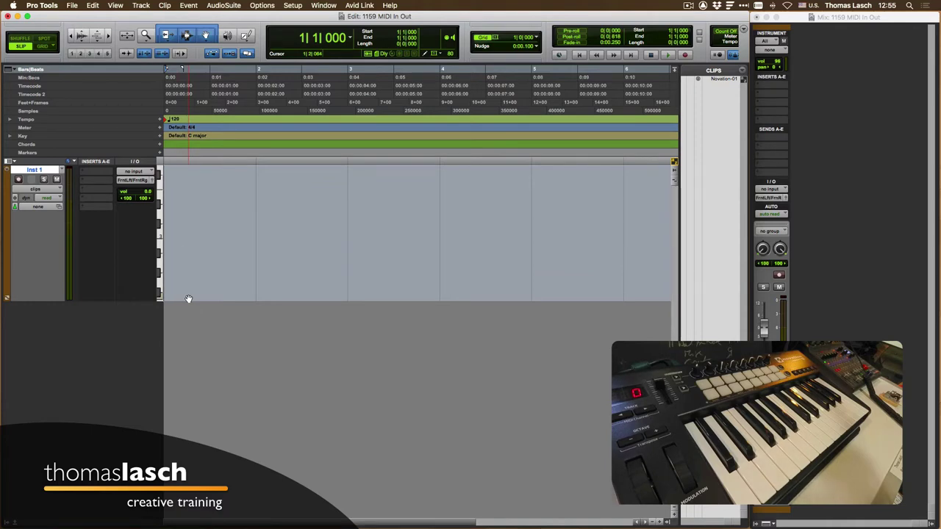
Insert the multichannel instrument plug-in Xpand!2 (stereo) on the Inst 1 track and reposition its window
{"action": "left_click", "coordinate": [107, 171]}
{"action": "mouse_move", "coordinate": [107, 172]}
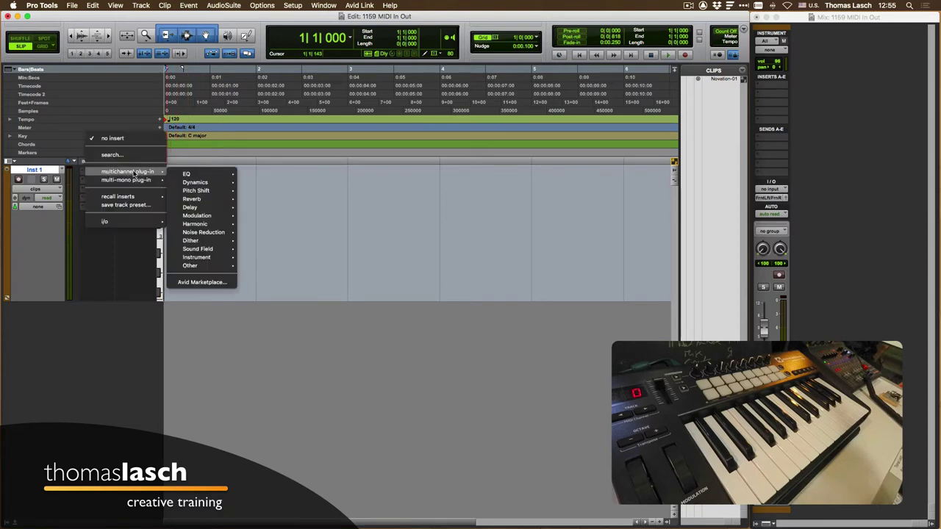
{"action": "mouse_move", "coordinate": [209, 257]}
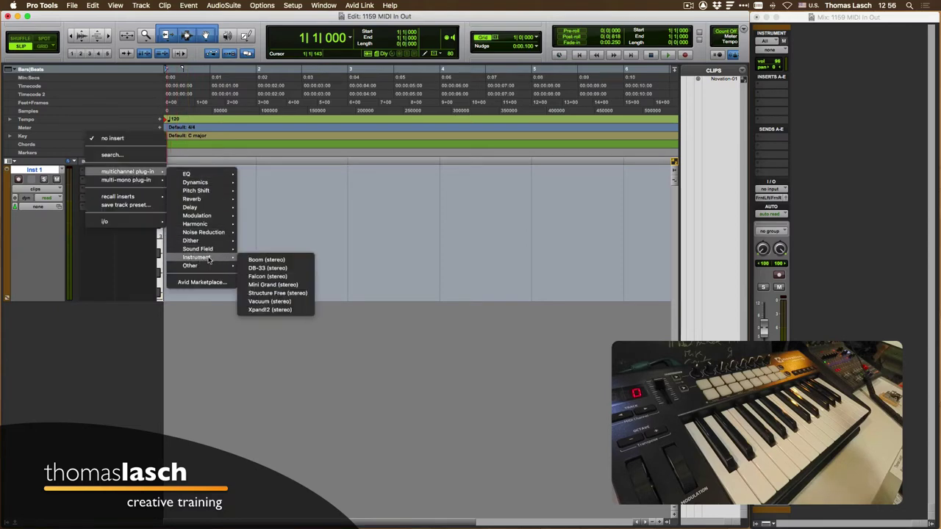
{"action": "left_click", "coordinate": [294, 309]}
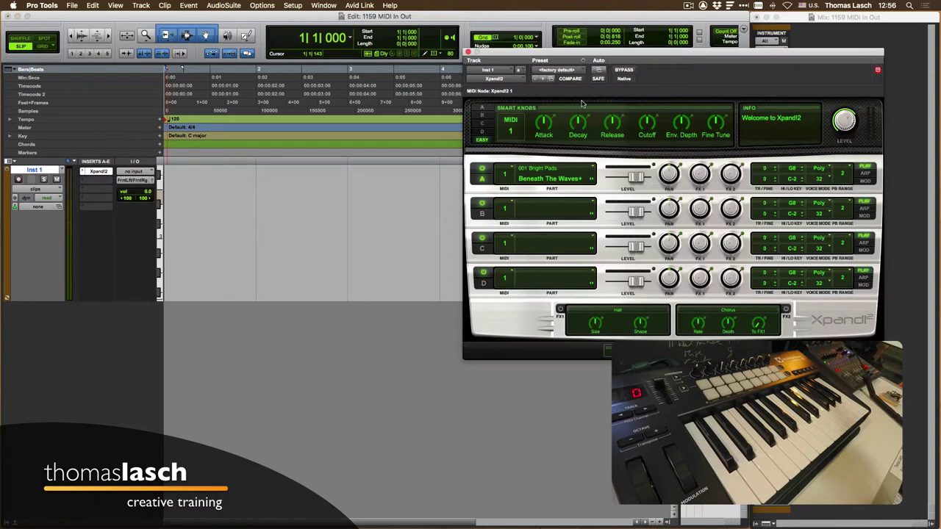
{"action": "left_click_drag", "start_coordinate": [594, 55], "coordinate": [539, 58]}
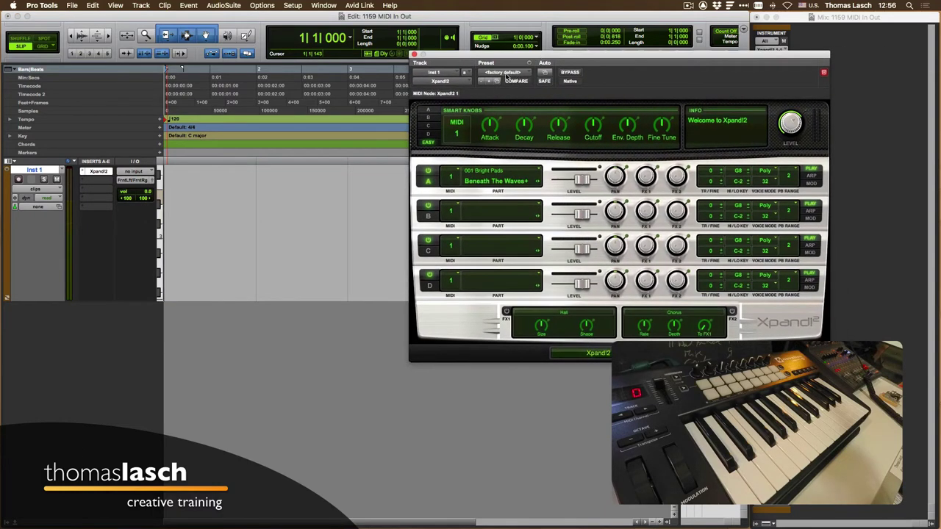
Load the +07 Funk Hits The Fan preset from 25 Basses in Xpand!2
{"action": "left_click", "coordinate": [506, 75]}
{"action": "mouse_move", "coordinate": [514, 28]}
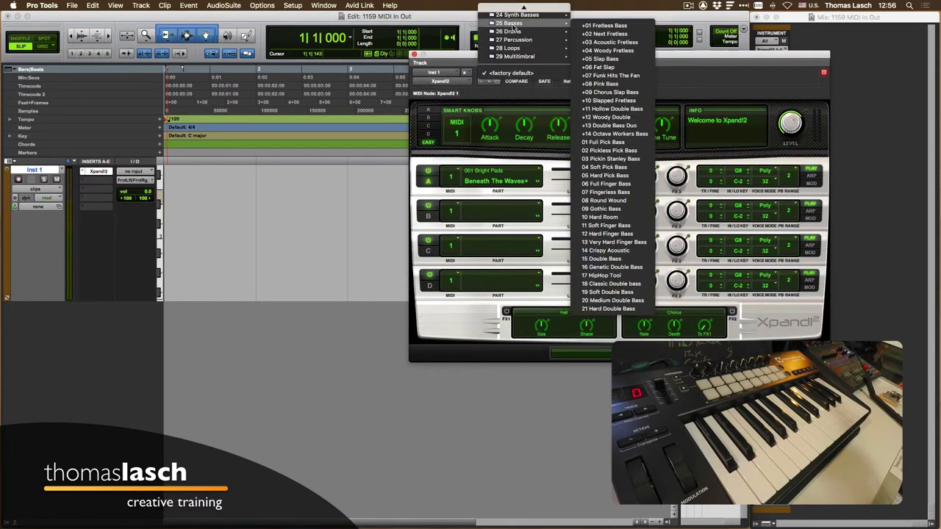
{"action": "left_click", "coordinate": [639, 76]}
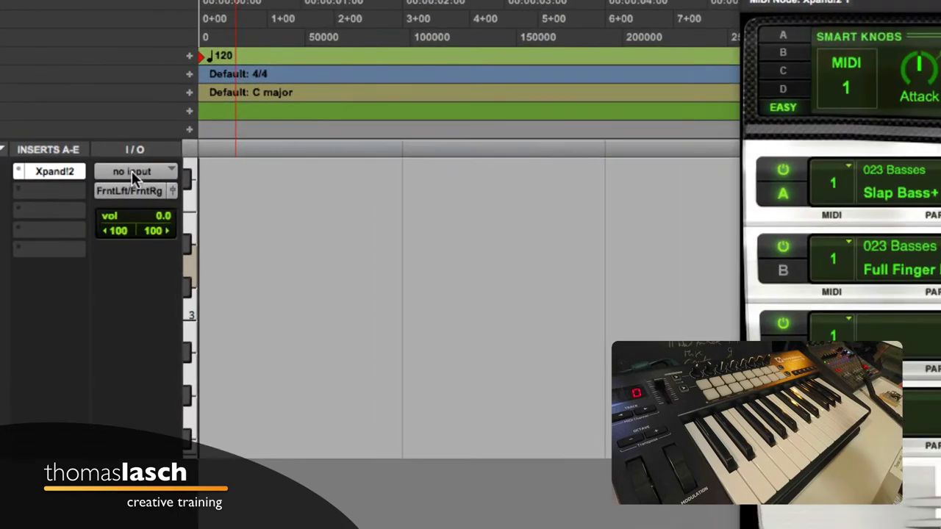
Examine the available audio input and output paths of the Inst 1 track
{"action": "left_click", "coordinate": [131, 171]}
{"action": "mouse_move", "coordinate": [171, 173]}
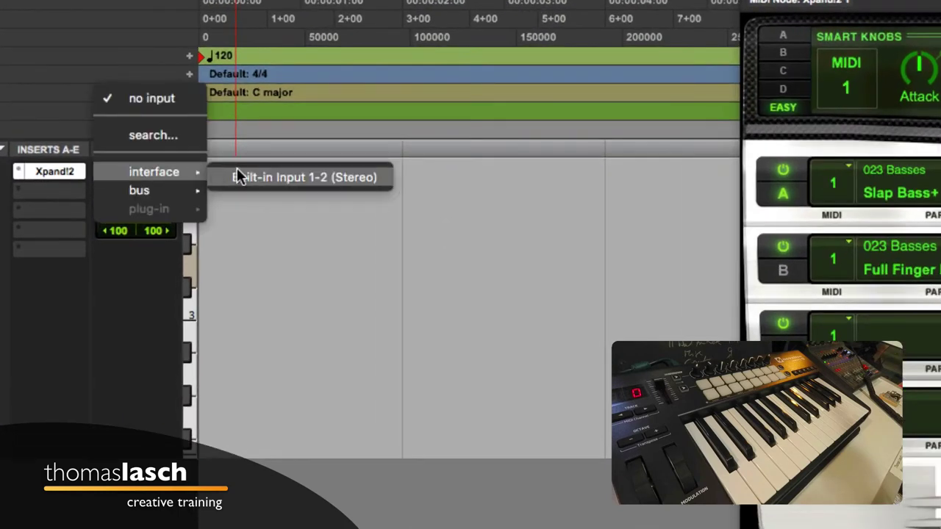
{"action": "left_click", "coordinate": [255, 140]}
{"action": "left_click", "coordinate": [127, 184]}
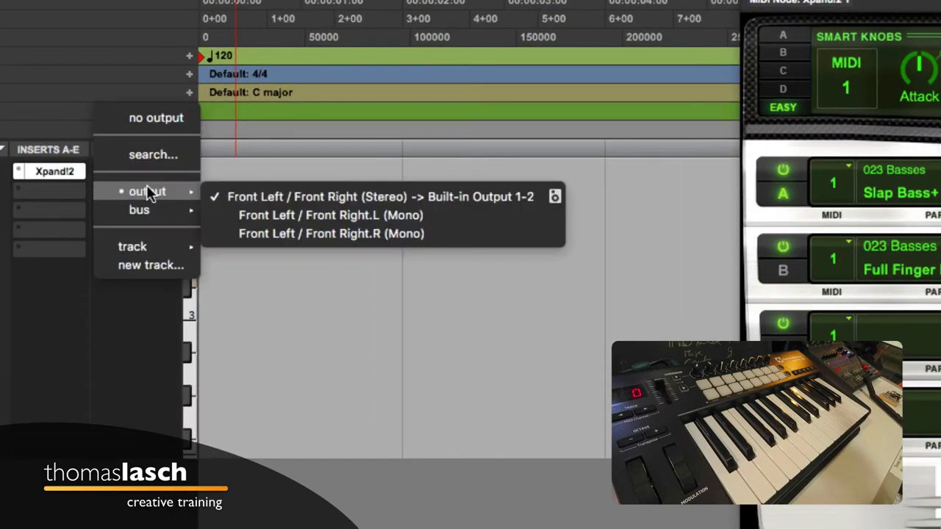
{"action": "left_click", "coordinate": [247, 192]}
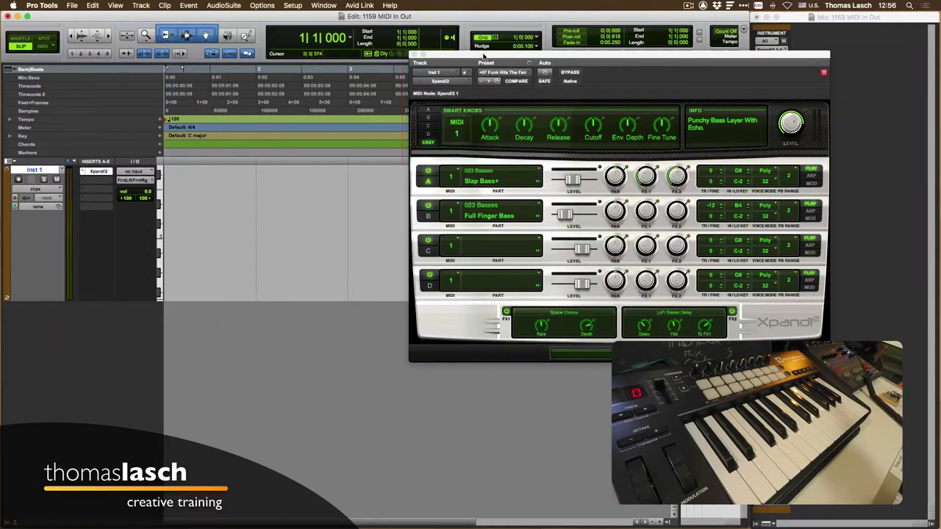
Record-arm the Inst 1 track and move the Xpand!2 window clear of the Mix window
{"action": "left_click", "coordinate": [19, 180]}
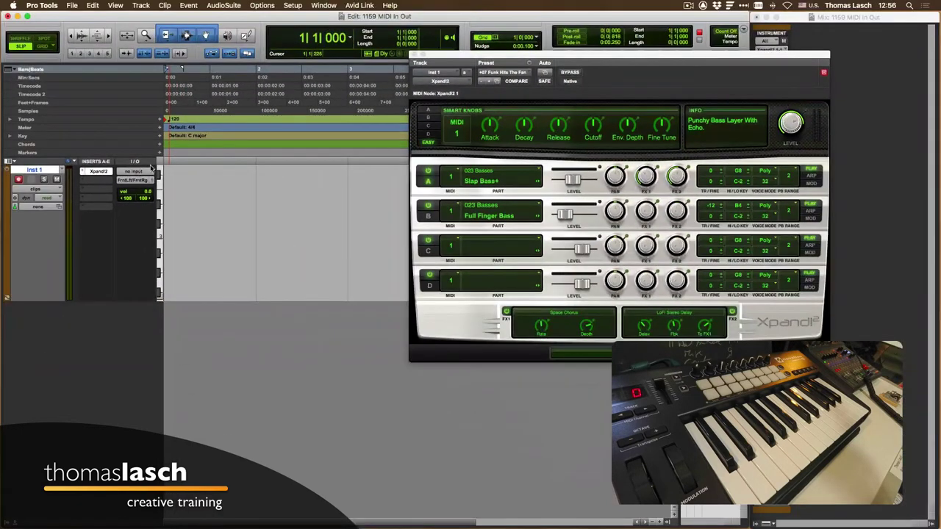
{"action": "left_click_drag", "start_coordinate": [611, 55], "coordinate": [413, 55]}
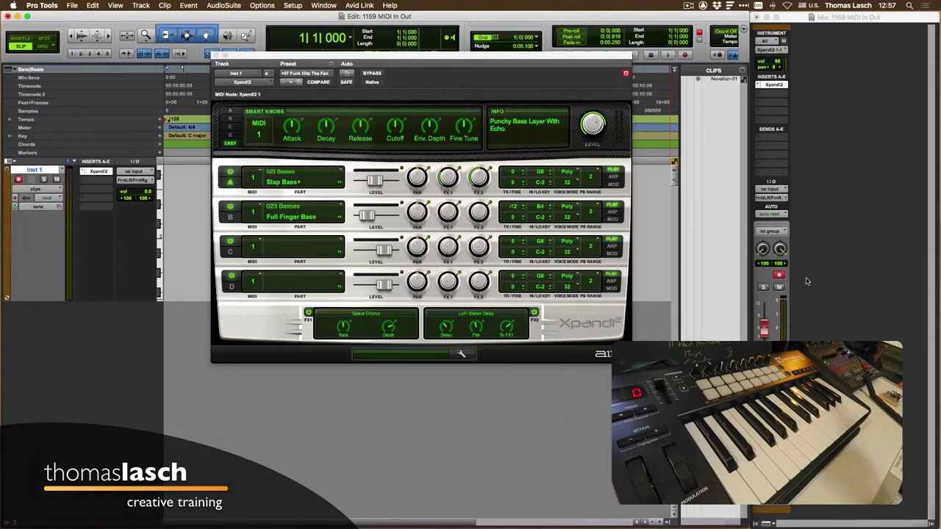
Check the Instruments option in the Mix window views
{"action": "left_click", "coordinate": [115, 5]}
{"action": "mouse_move", "coordinate": [123, 17]}
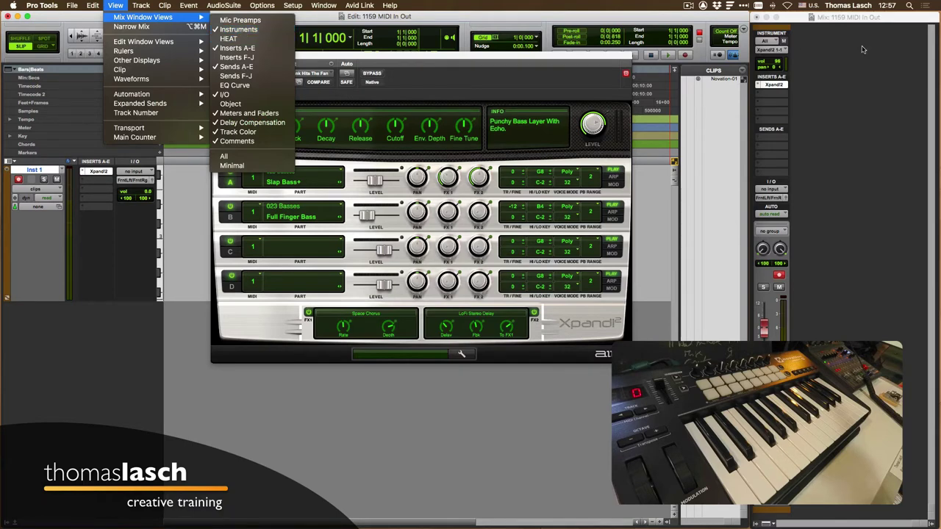
{"action": "left_click", "coordinate": [241, 30]}
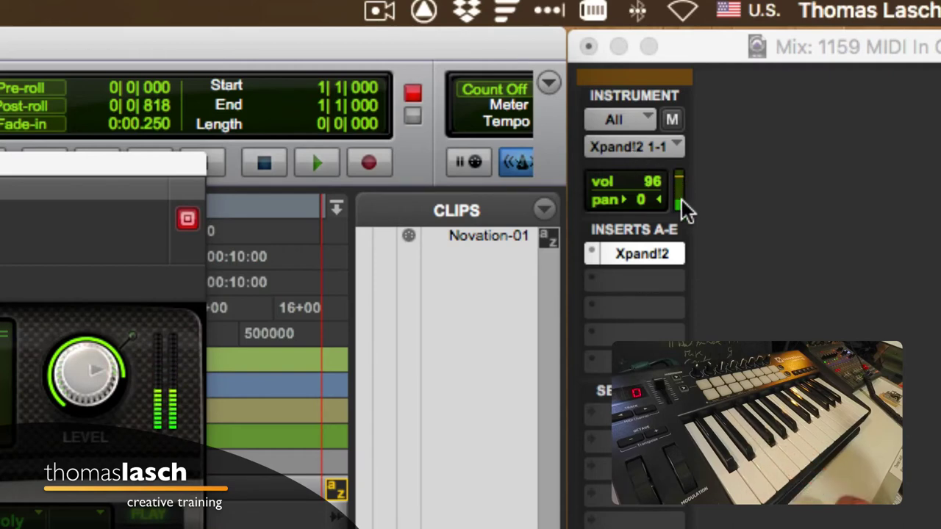
Check the MIDI input choices of the Inst 1 track in the Mix window and keep All selected
{"action": "left_click", "coordinate": [631, 119]}
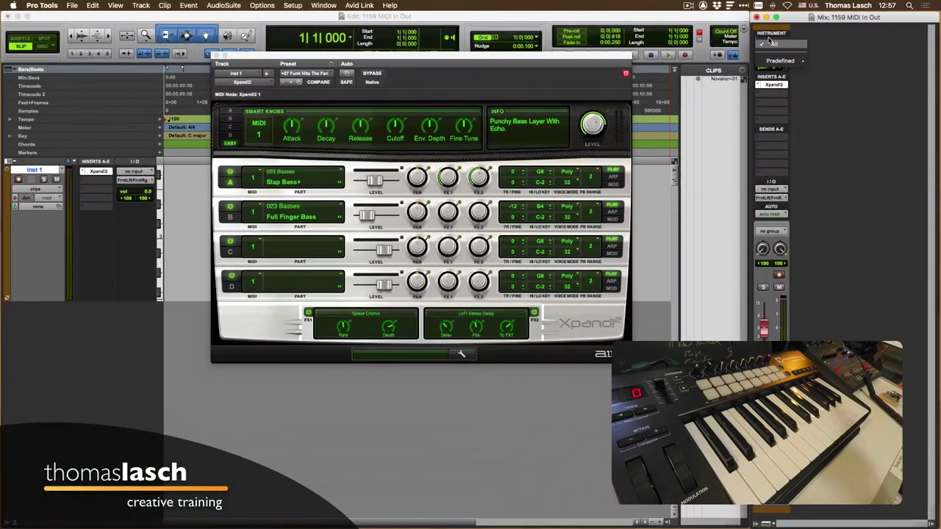
{"action": "left_click", "coordinate": [770, 42]}
Move the Xpand!2 window clear of the track controls and show the Instrument column in the Edit window
{"action": "left_click_drag", "start_coordinate": [591, 59], "coordinate": [785, 61]}
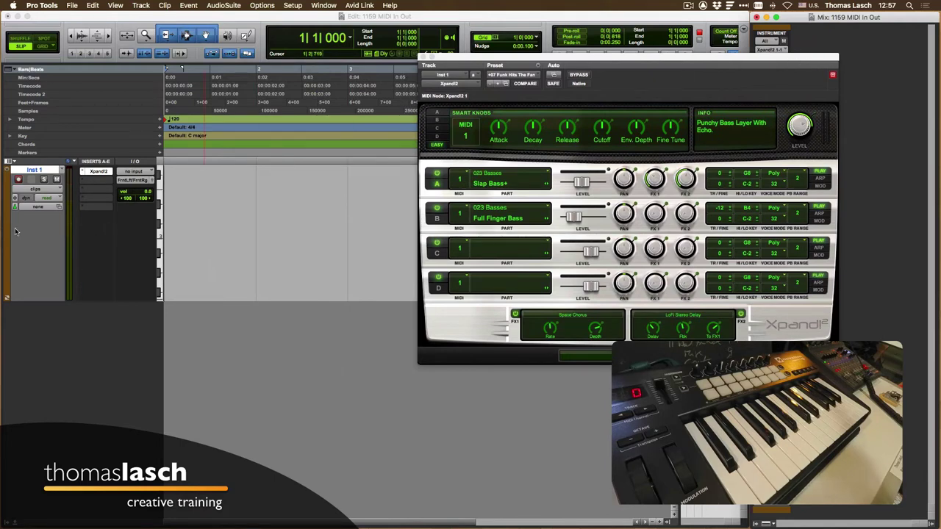
{"action": "left_click", "coordinate": [11, 161]}
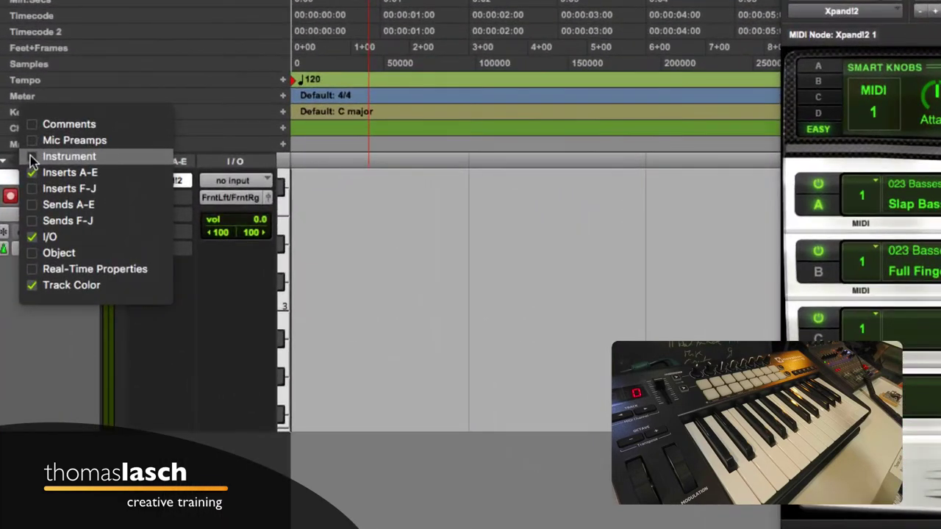
{"action": "left_click", "coordinate": [27, 157]}
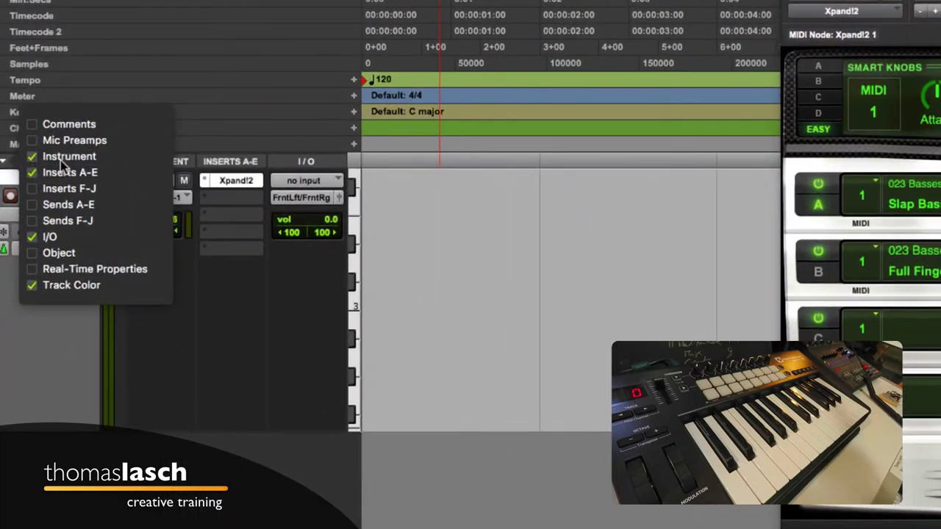
{"action": "left_click", "coordinate": [181, 282]}
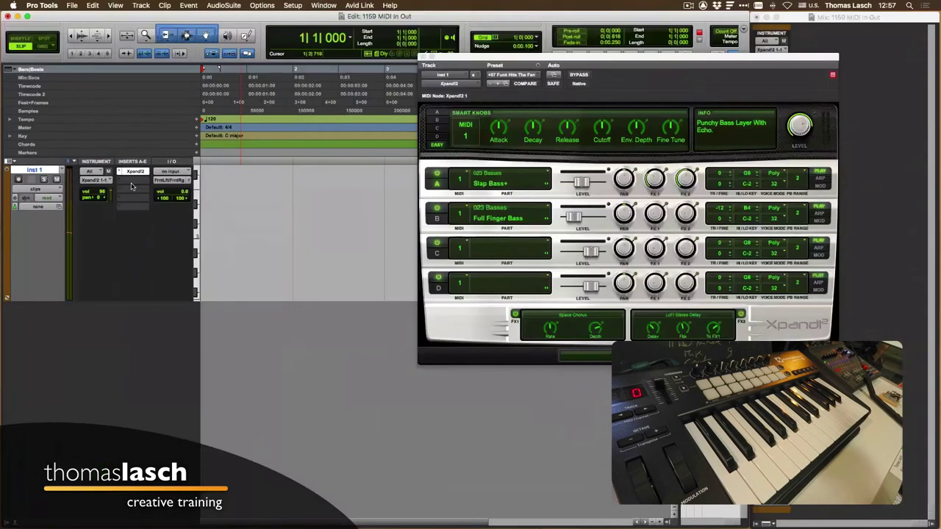
Record a short MIDI take on Inst 1 with Xpand!2 bypassed, and play it back with the bypass off
{"action": "left_click", "coordinate": [586, 77]}
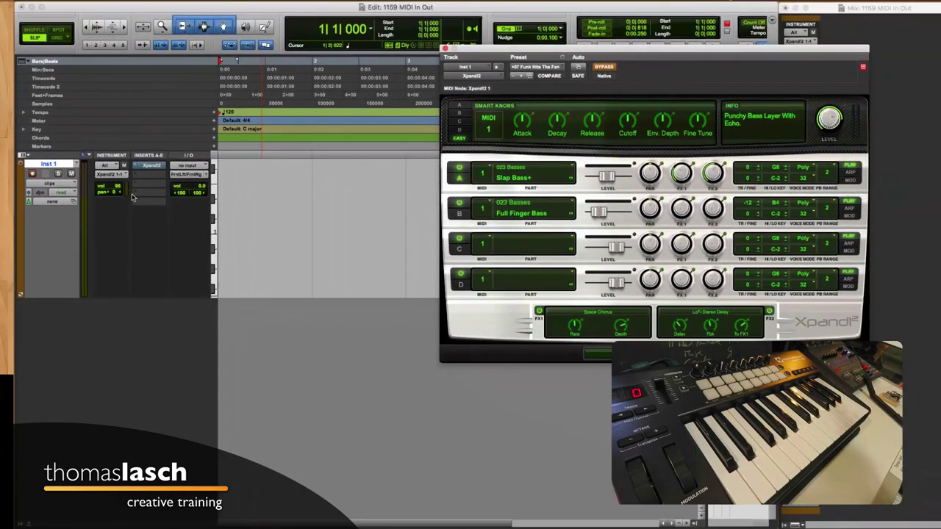
{"action": "key", "text": "super+space"}
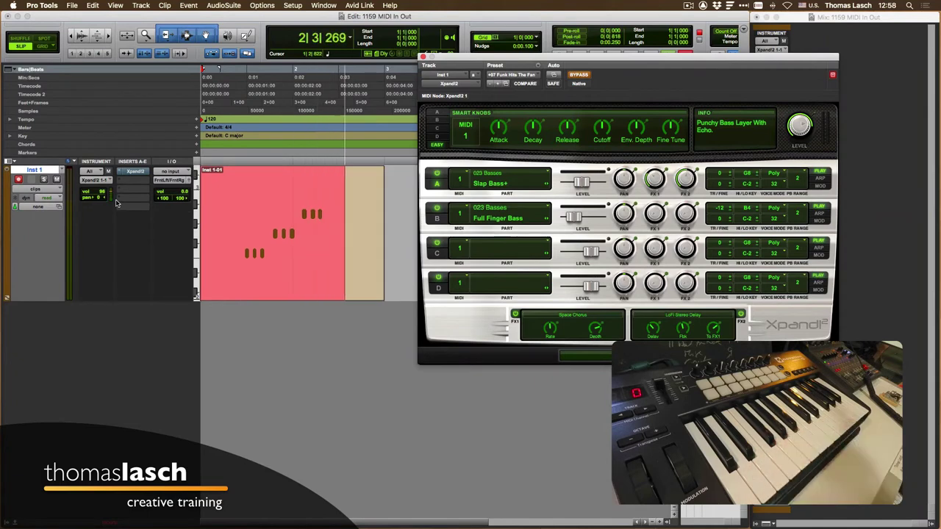
{"action": "key", "text": "space"}
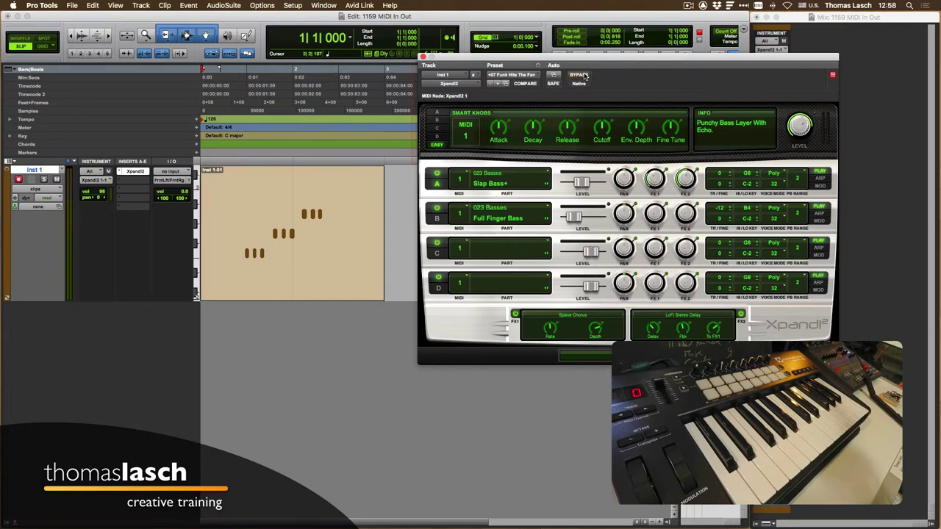
{"action": "key", "text": "space"}
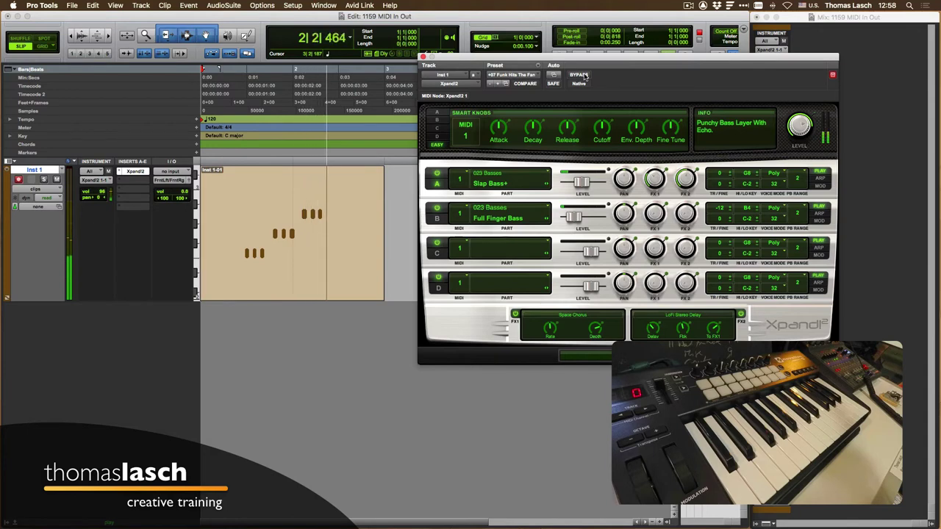
{"action": "key", "text": "space"}
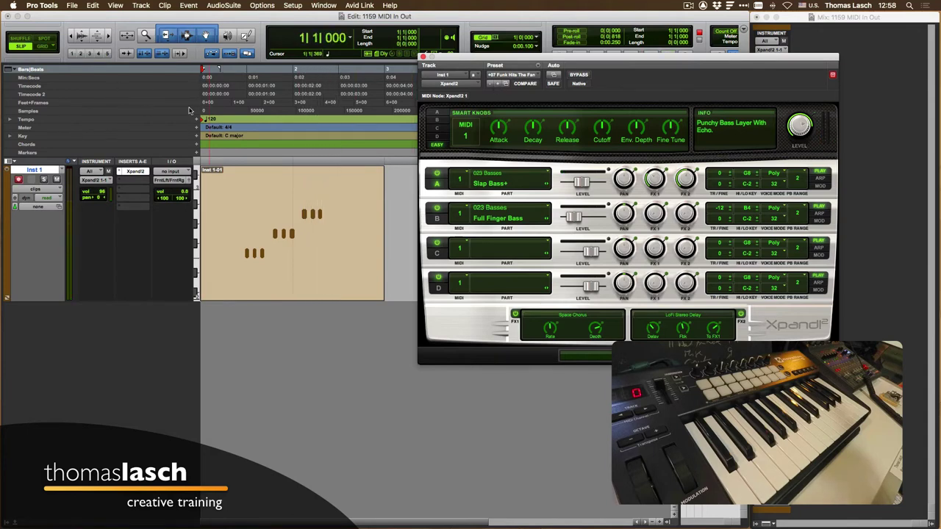
Close the Xpand!2 window and delete the recorded clip from the Inst 1 track
{"action": "left_click", "coordinate": [422, 57]}
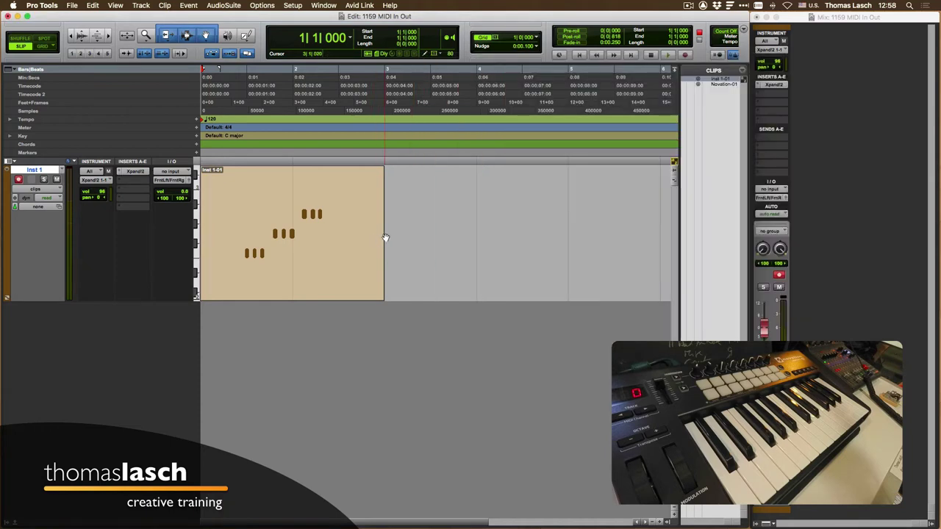
{"action": "left_click_drag", "start_coordinate": [393, 226], "coordinate": [144, 236]}
{"action": "key", "text": "Delete"}
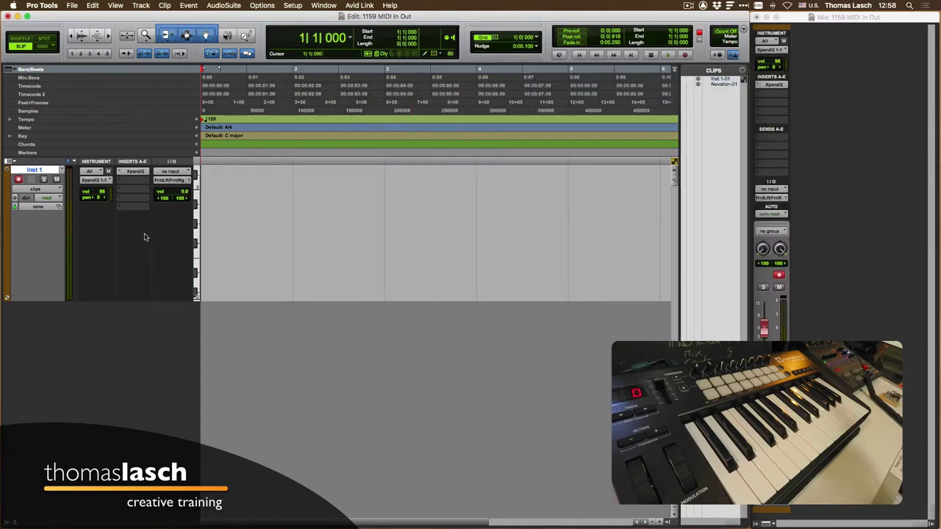
Show the Transport window and place it at the lower edge of the Inst 1 track
{"action": "key", "text": "super+1"}
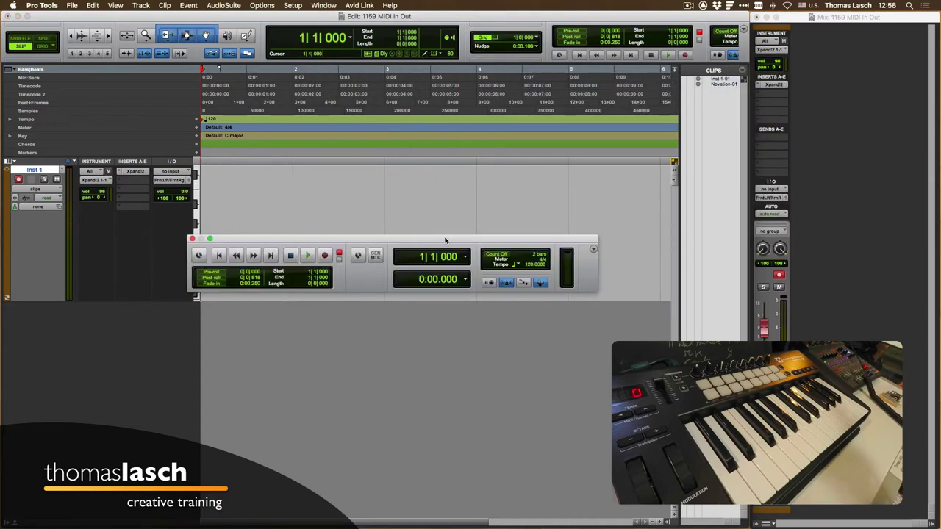
{"action": "left_click_drag", "start_coordinate": [445, 241], "coordinate": [487, 282]}
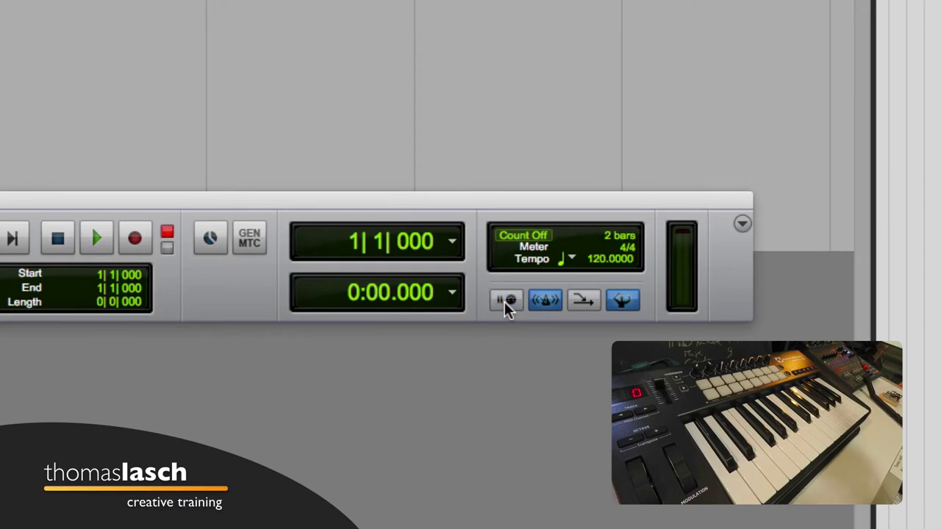
Toggle MIDI Merge on and back off in the Transport window's MIDI controls
{"action": "key", "text": "KP_7"}
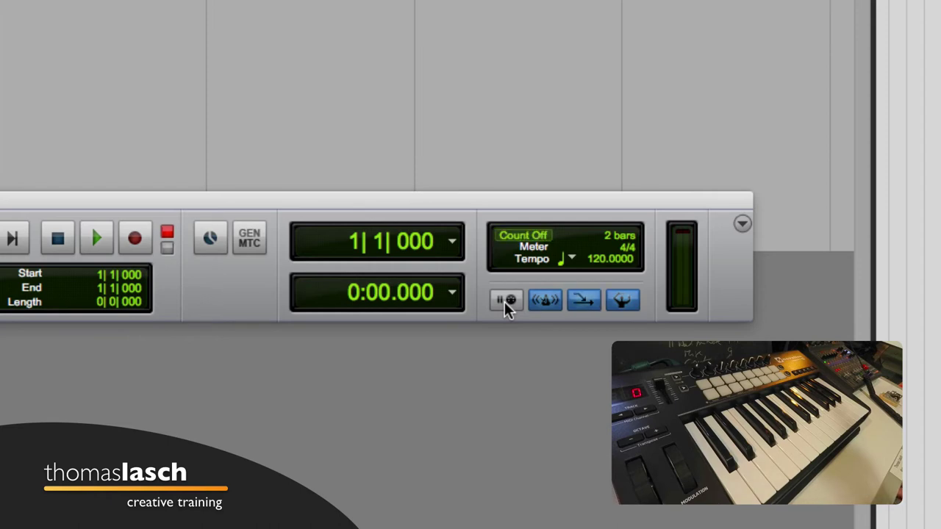
{"action": "key", "text": "KP_7"}
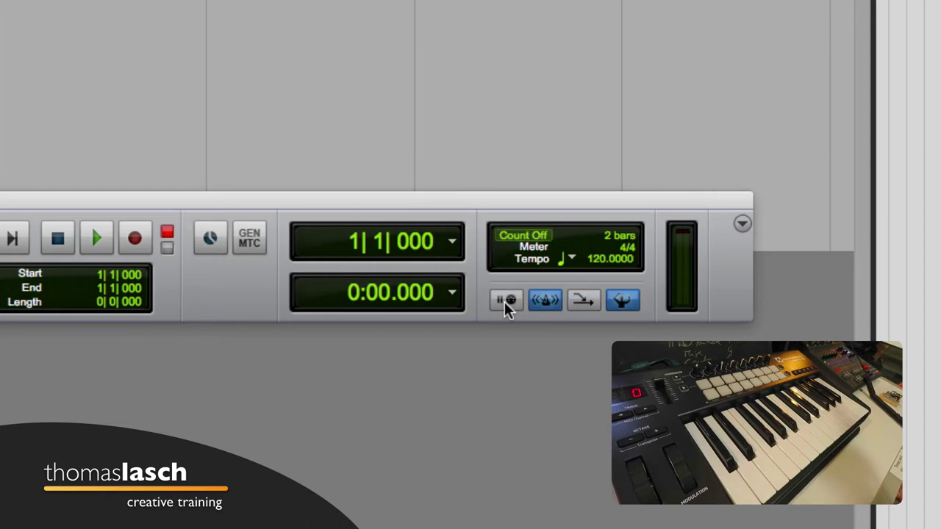
{"action": "key", "text": "KP_7"}
{"action": "key", "text": "KP_7"}
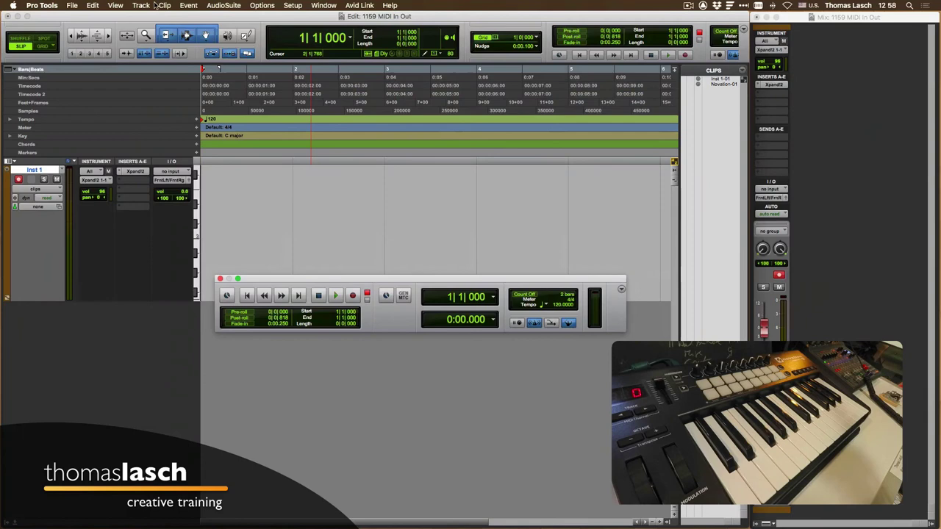
Create a click track in the session
{"action": "left_click", "coordinate": [143, 6]}
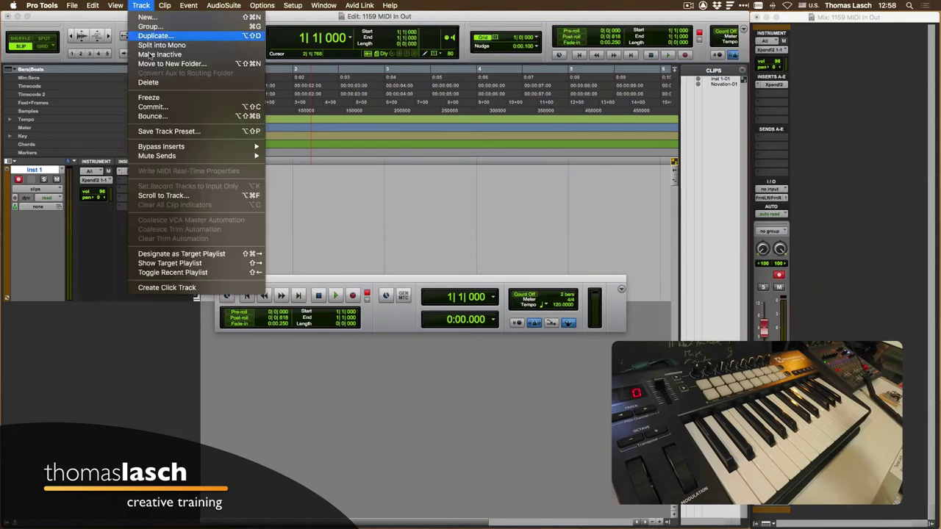
{"action": "left_click", "coordinate": [175, 288]}
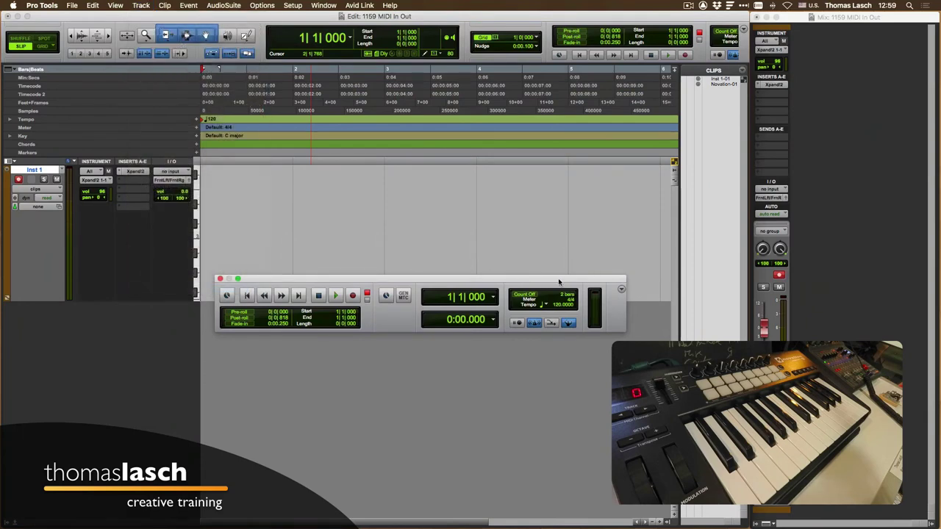
Play the session while toggling the metronome, leave the metronome off, and stop playback
{"action": "left_click_drag", "start_coordinate": [558, 281], "coordinate": [648, 249]}
{"action": "key", "text": "space"}
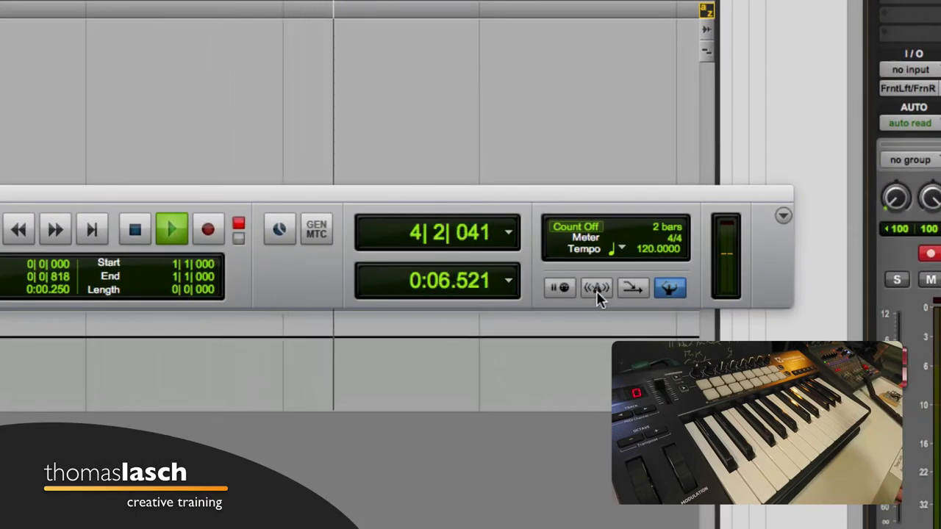
{"action": "left_click", "coordinate": [598, 289]}
{"action": "left_click", "coordinate": [598, 289]}
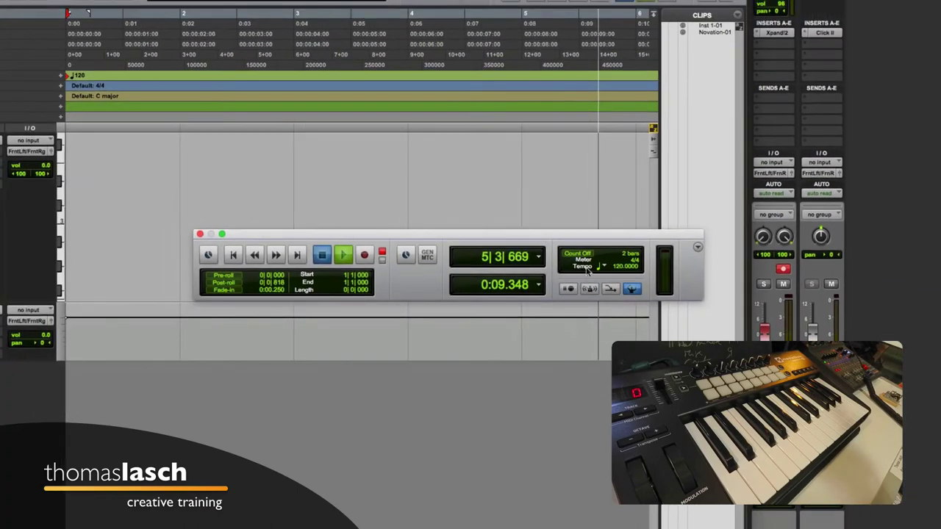
{"action": "key", "text": "space"}
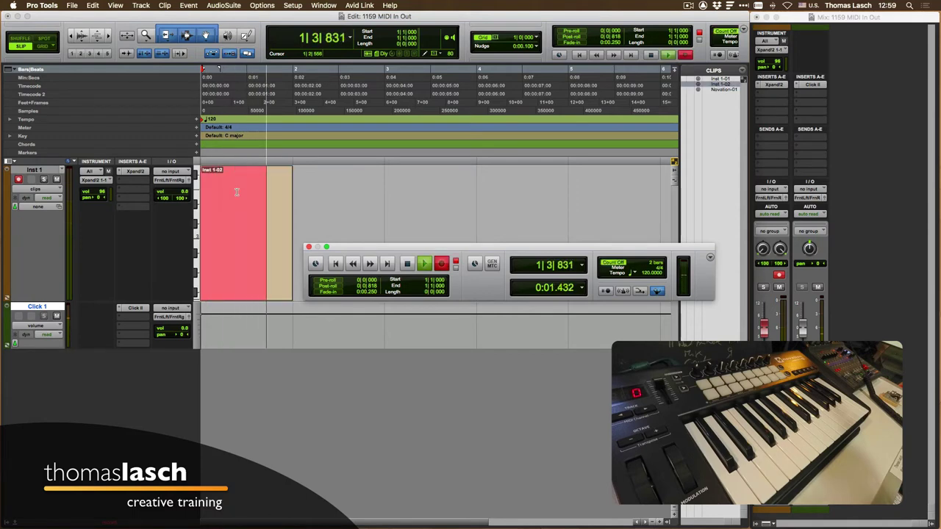
Try record passes on Inst 1 with a two-bar Count Off enabled, and cancel the last pass
{"action": "key", "text": "space"}
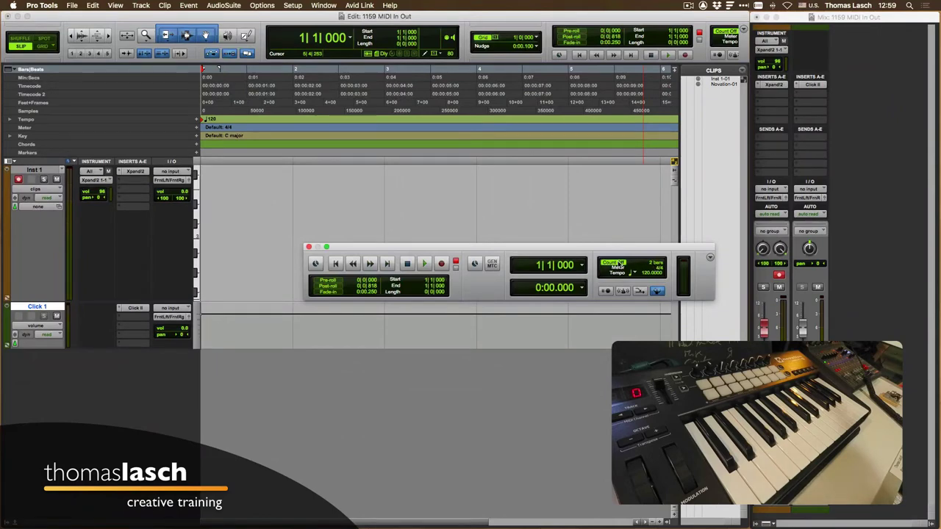
{"action": "key", "text": "super+space"}
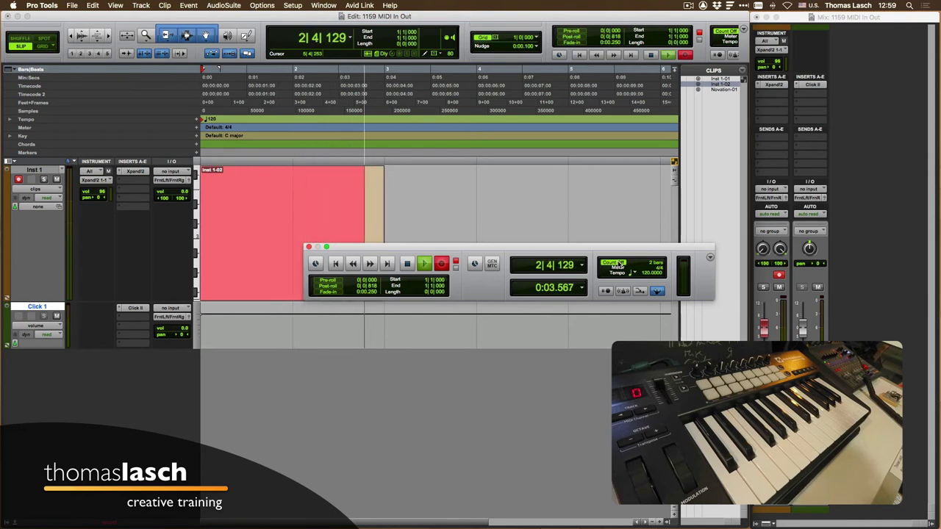
{"action": "key", "text": "super+period"}
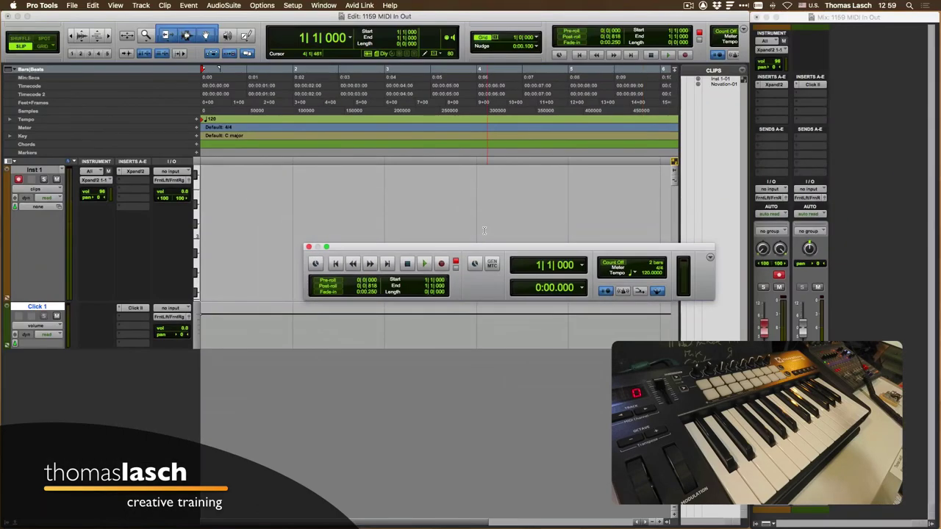
Record a trial take on Inst 1 with Wait for Note enabled, and undo the recording
{"action": "left_click_drag", "start_coordinate": [487, 247], "coordinate": [471, 314]}
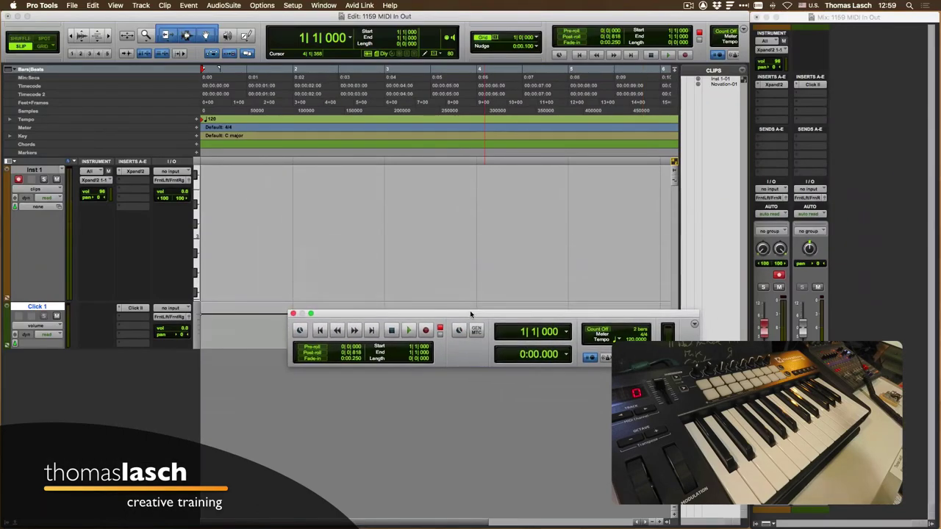
{"action": "key", "text": "super+space"}
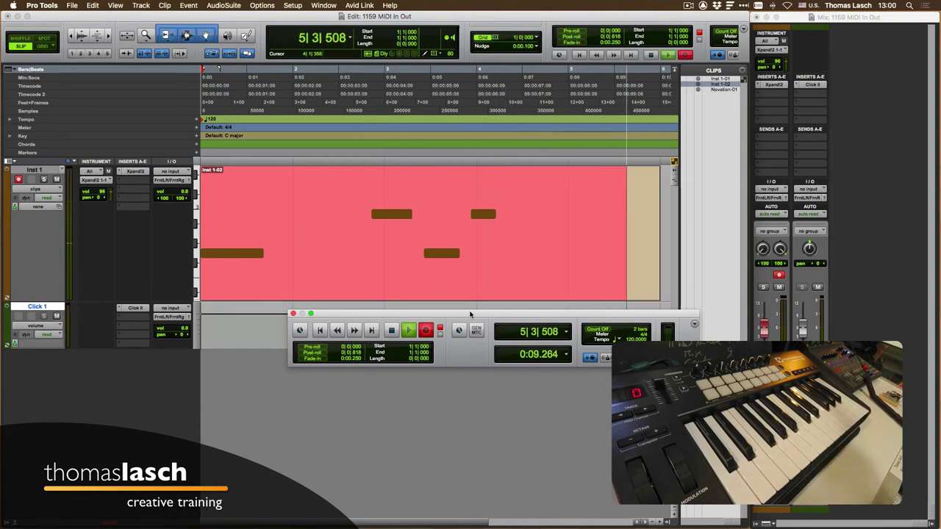
{"action": "key", "text": "space"}
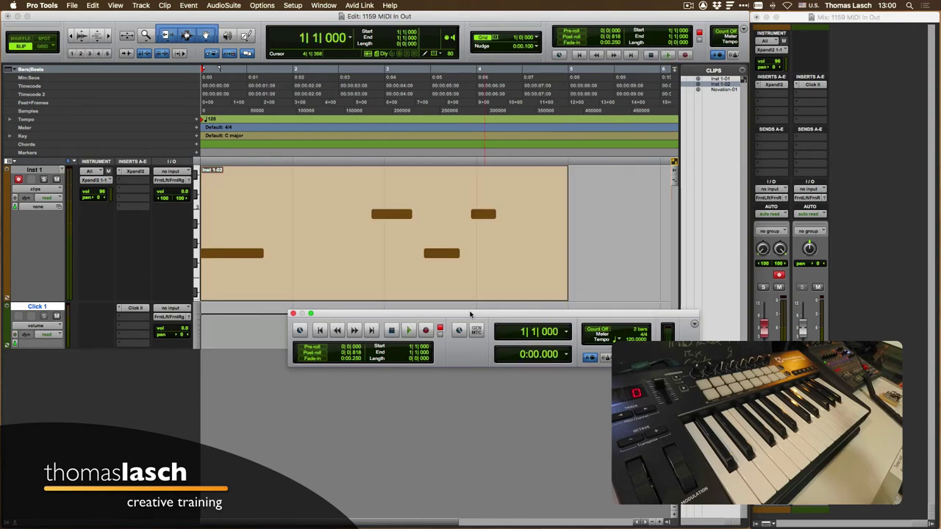
{"action": "key", "text": "super+z"}
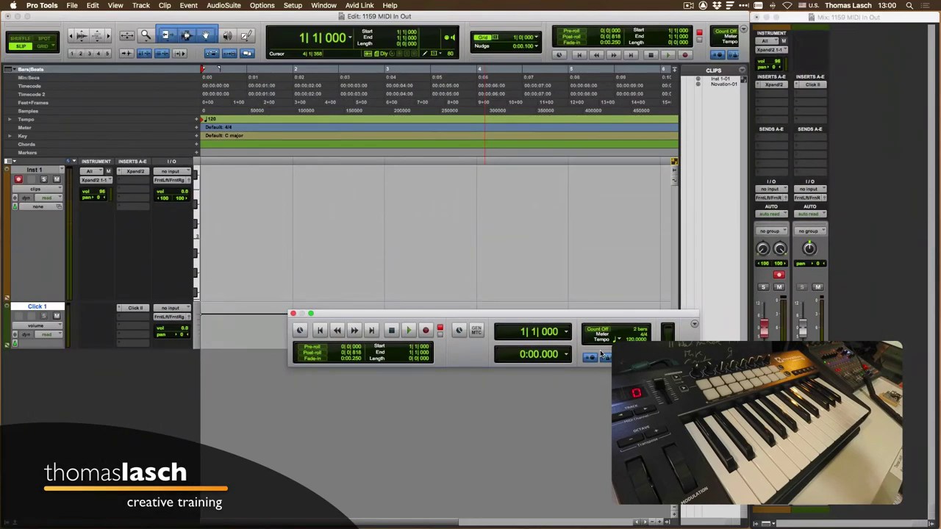
Record a four-note take on Inst 1 with Wait for Note and the metronome on, and delete the resulting clip
{"action": "key", "text": "super+space"}
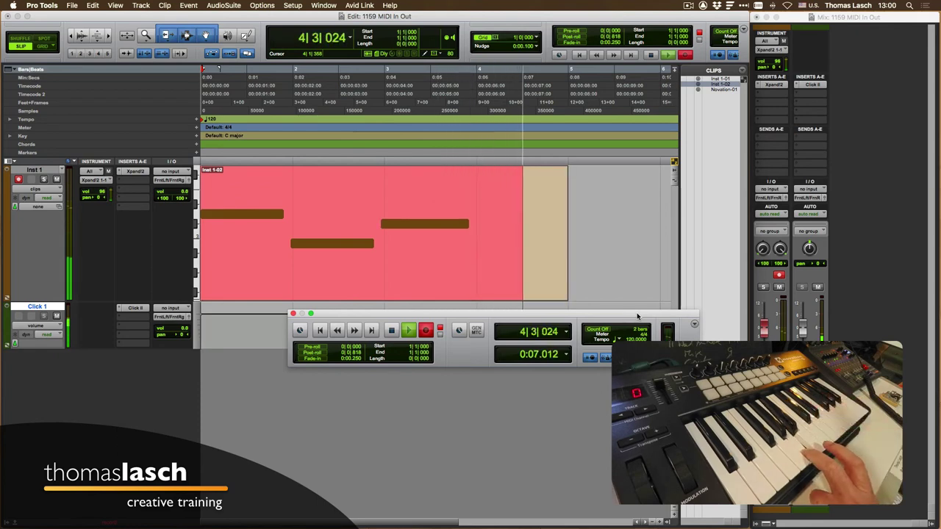
{"action": "key", "text": "space"}
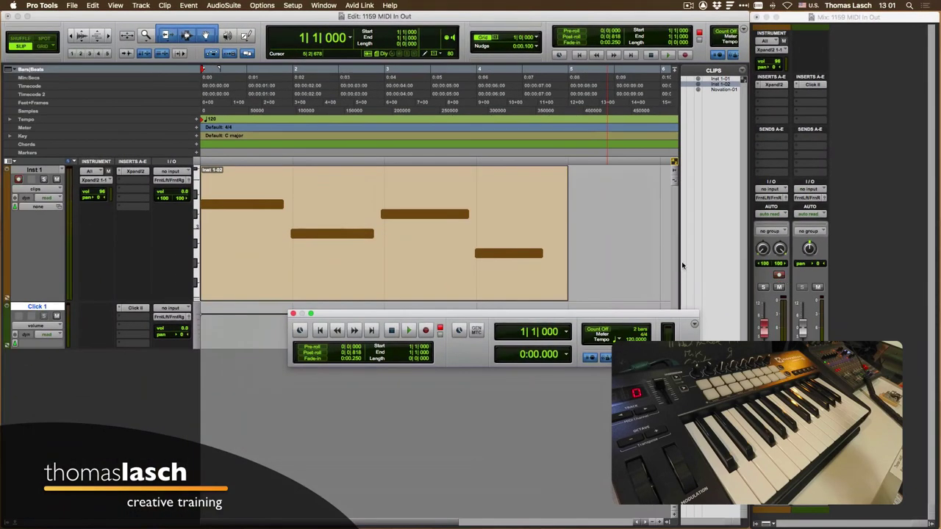
{"action": "left_click", "coordinate": [506, 270]}
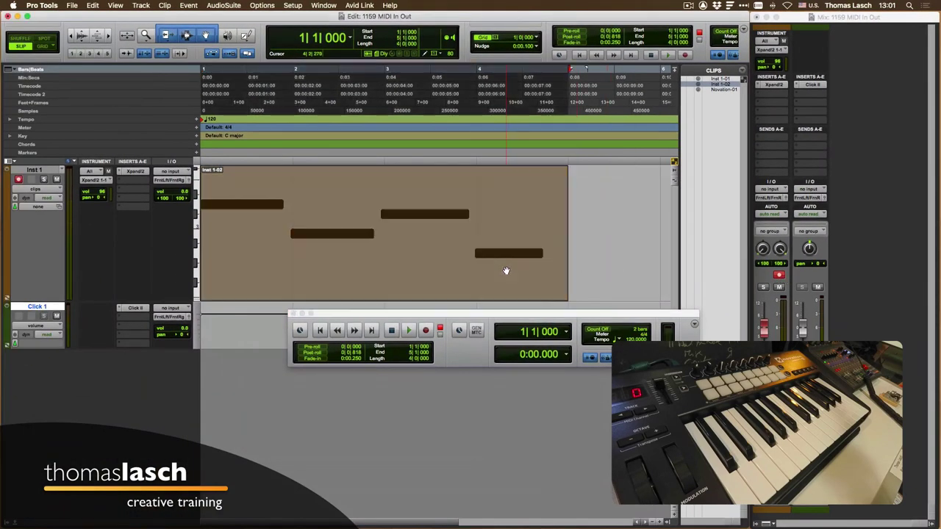
{"action": "key", "text": "Delete"}
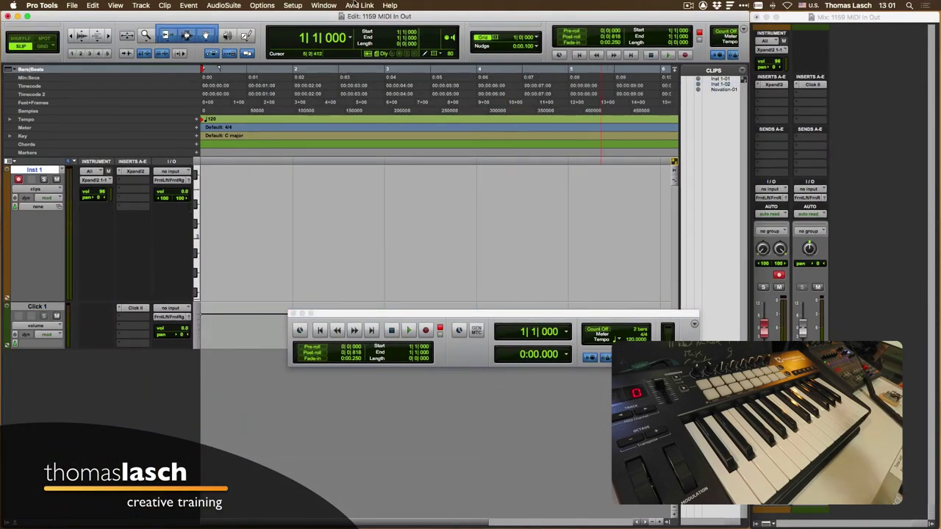
Set the Default Thru Instrument preference to follow the first selected MIDI track, and disarm recording on Inst 1
{"action": "left_click", "coordinate": [293, 5]}
{"action": "left_click", "coordinate": [319, 158]}
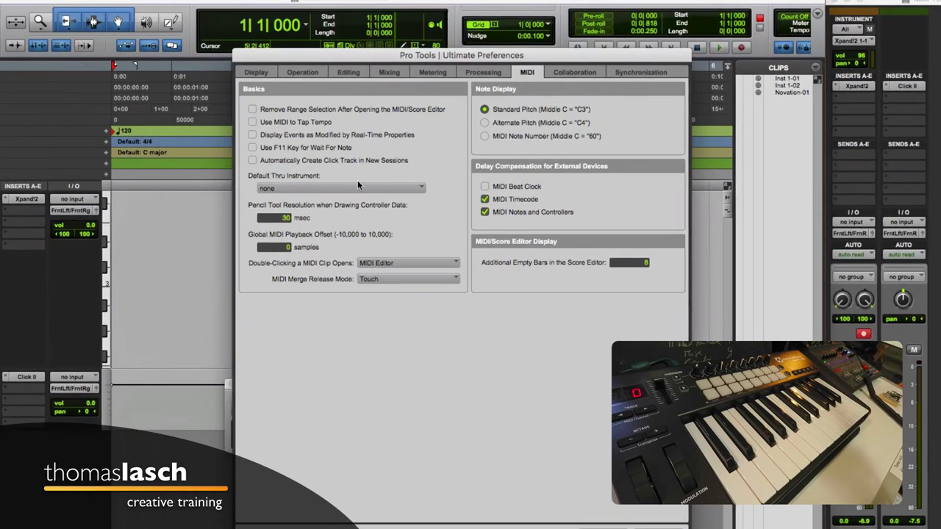
{"action": "left_click", "coordinate": [353, 162]}
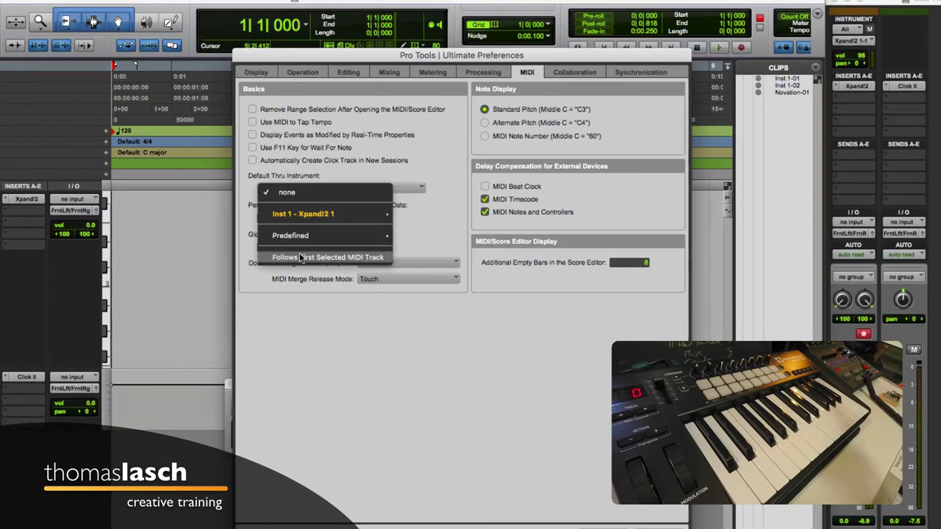
{"action": "left_click", "coordinate": [317, 259]}
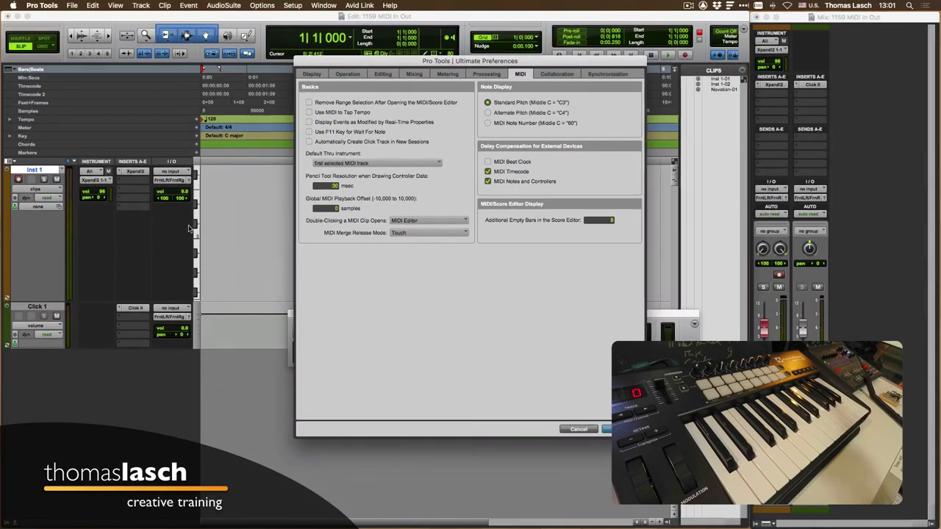
{"action": "left_click", "coordinate": [621, 428]}
{"action": "left_click", "coordinate": [20, 180]}
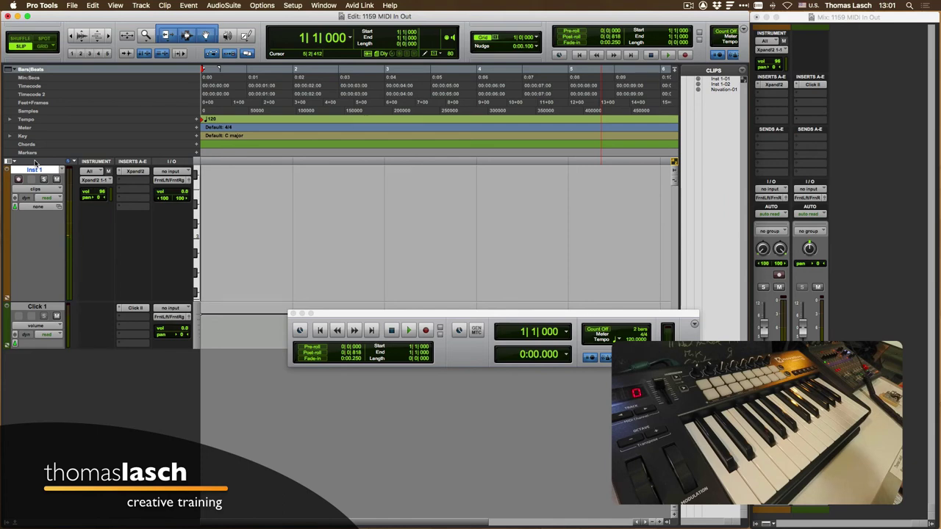
Create one new stereo Instrument track in ticks, keeping the default name
{"action": "key", "text": "super+shift+n"}
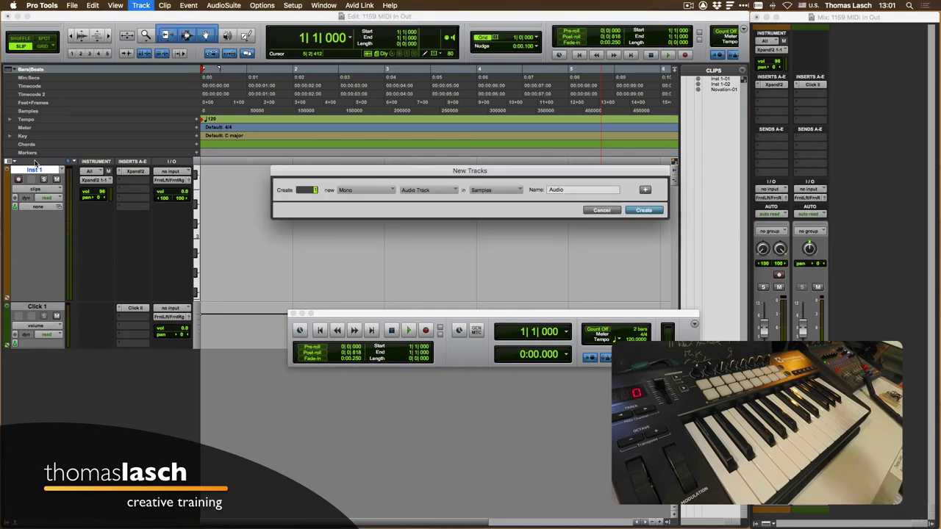
{"action": "left_click", "coordinate": [430, 191]}
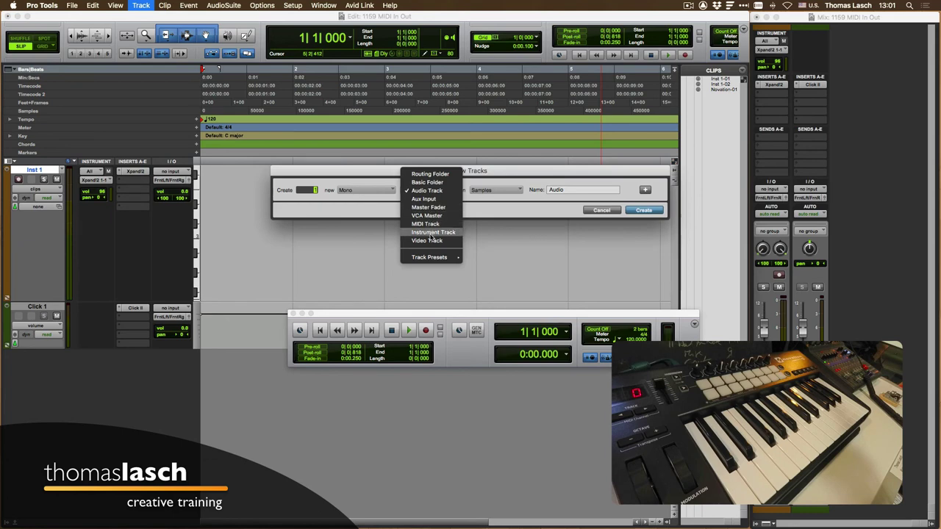
{"action": "left_click", "coordinate": [433, 232]}
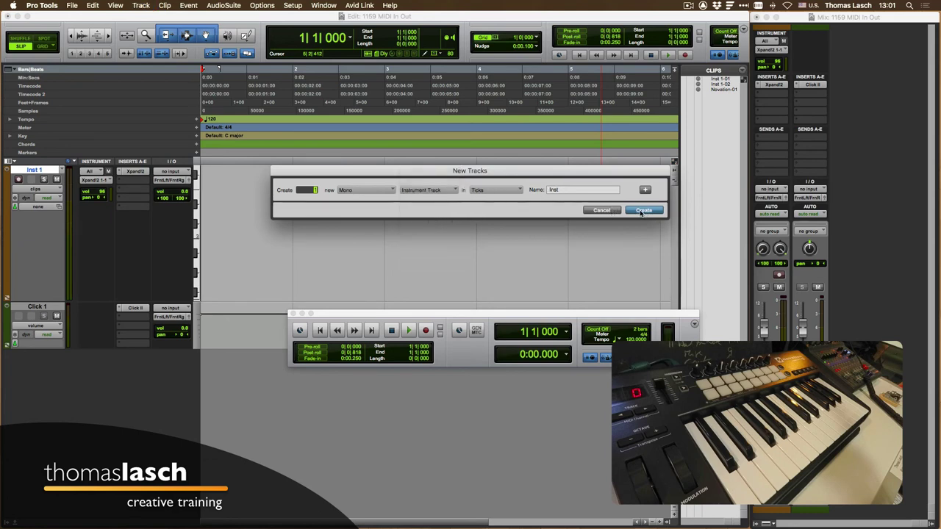
{"action": "left_click", "coordinate": [373, 190]}
{"action": "left_click", "coordinate": [370, 201]}
{"action": "left_click", "coordinate": [644, 210]}
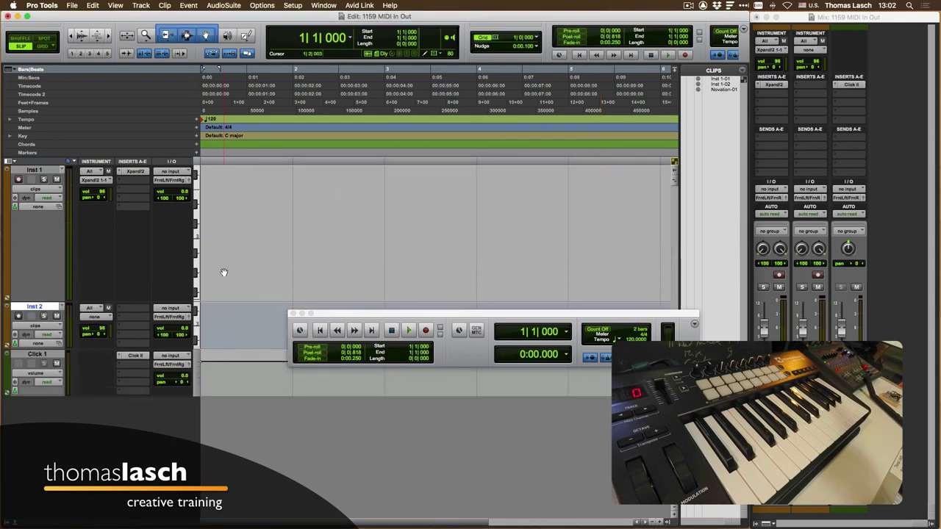
Insert the multichannel Mini Grand instrument plug-in in the first insert slot of Inst 2
{"action": "left_click", "coordinate": [132, 309]}
{"action": "mouse_move", "coordinate": [182, 313]}
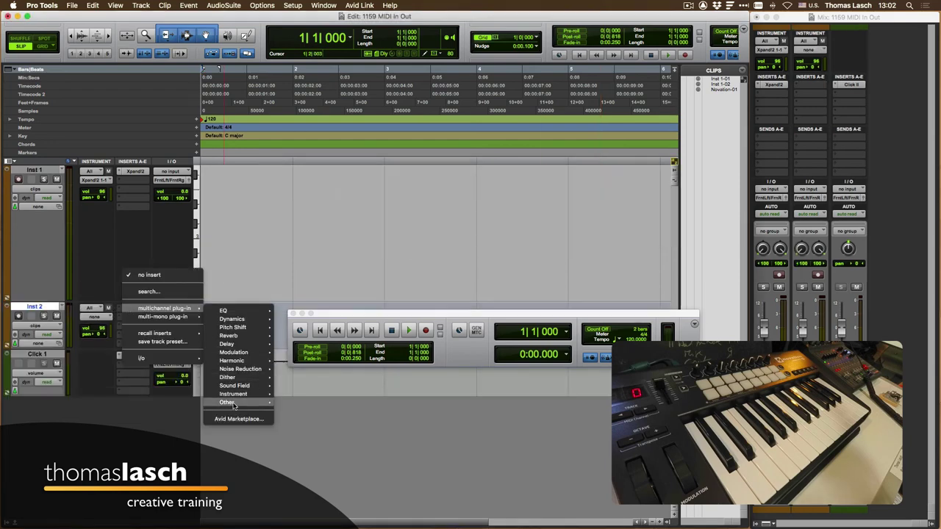
{"action": "mouse_move", "coordinate": [234, 394]}
{"action": "left_click", "coordinate": [301, 422]}
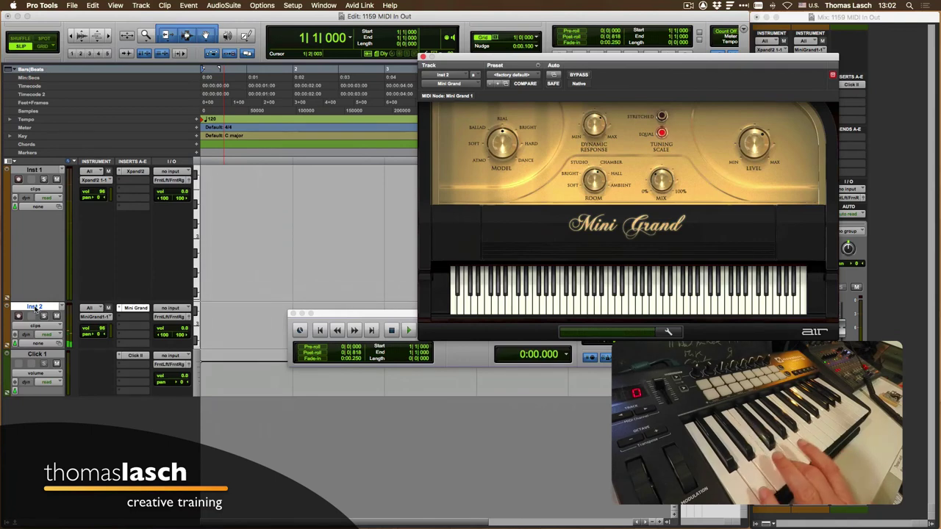
Alternate the track selection between Inst 1 and Inst 2 to audition each instrument from the keyboard, ending on Inst 1
{"action": "left_click", "coordinate": [33, 170]}
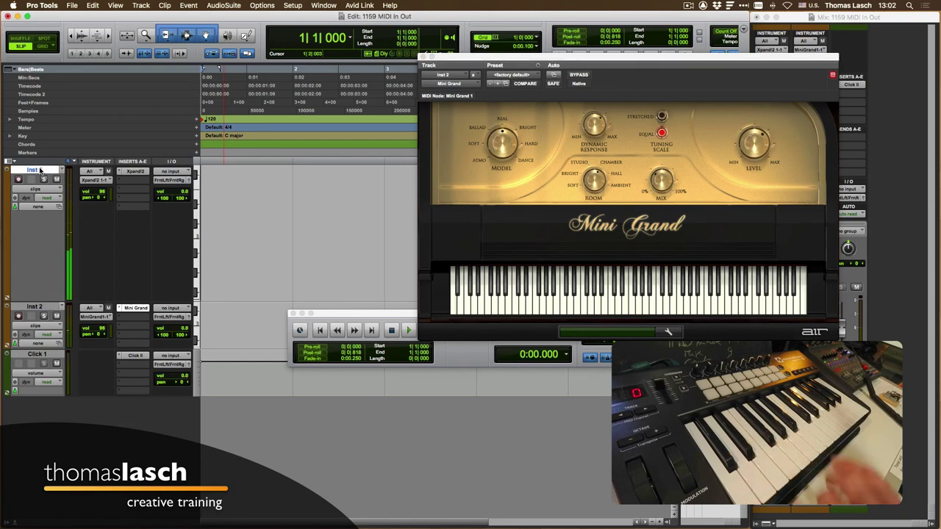
{"action": "left_click", "coordinate": [35, 306]}
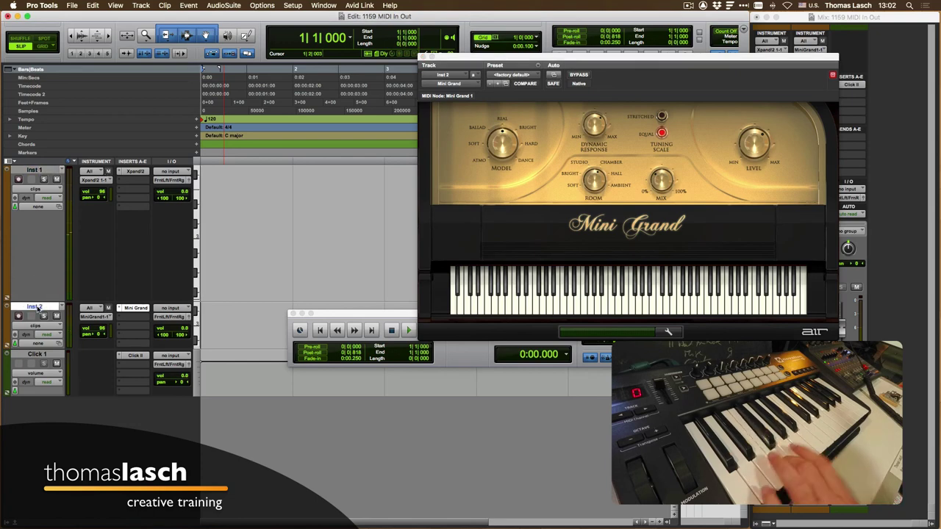
{"action": "left_click", "coordinate": [44, 169]}
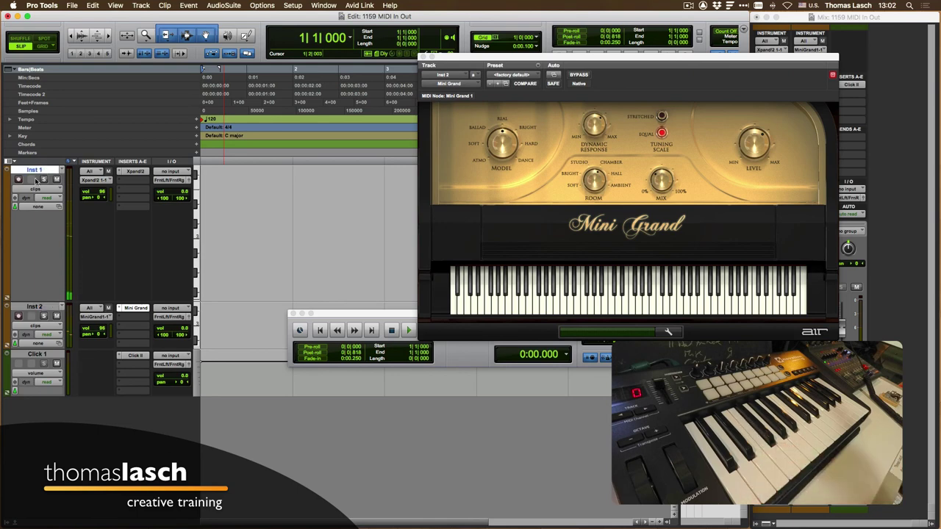
Reduce the height of Inst 1, make Inst 2 slightly taller, and close the Mini Grand plug-in window
{"action": "left_click_drag", "start_coordinate": [99, 300], "coordinate": [98, 251]}
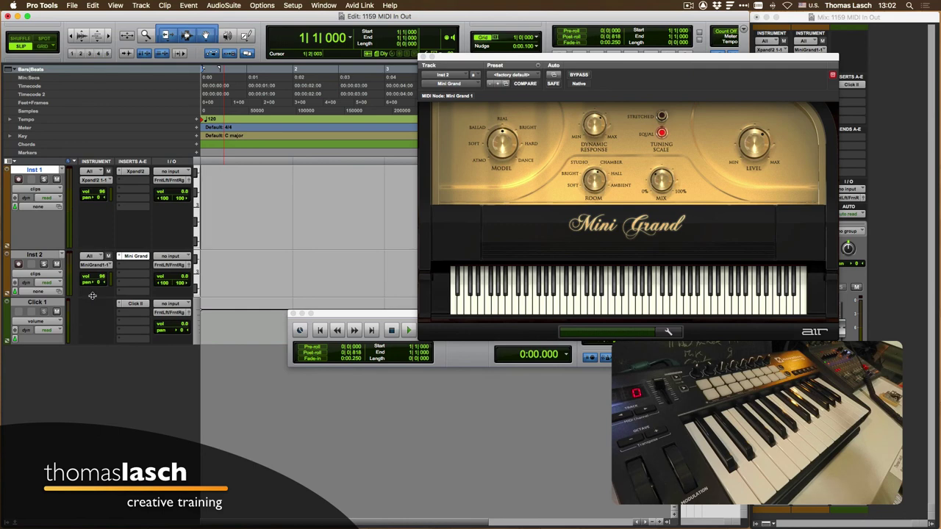
{"action": "left_click_drag", "start_coordinate": [93, 298], "coordinate": [94, 316]}
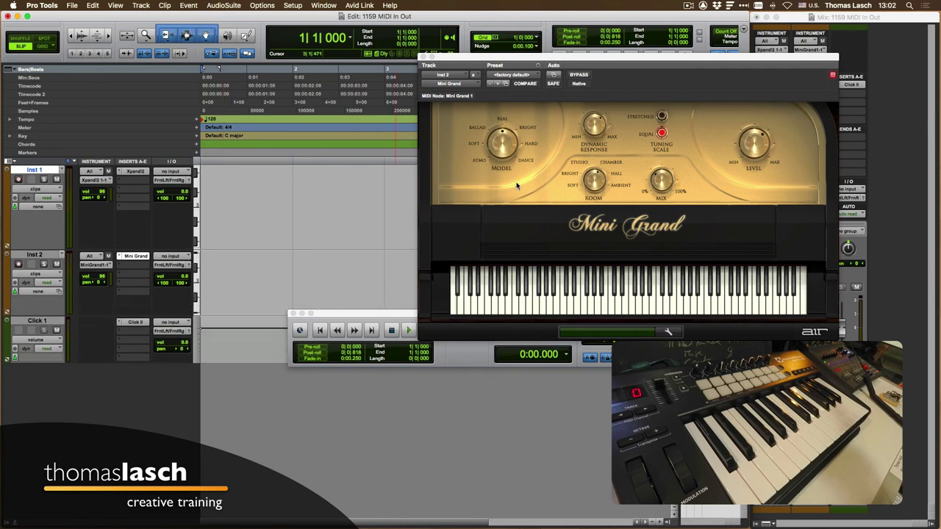
{"action": "left_click", "coordinate": [423, 57]}
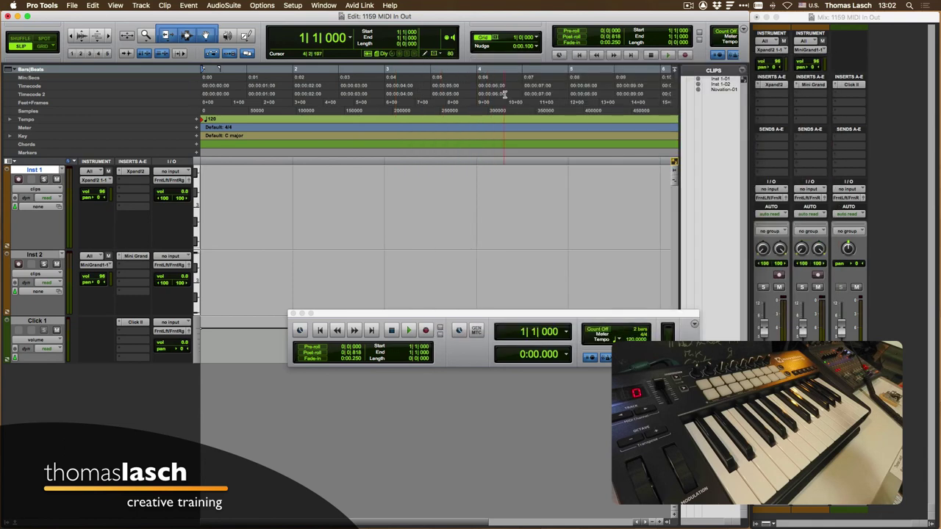